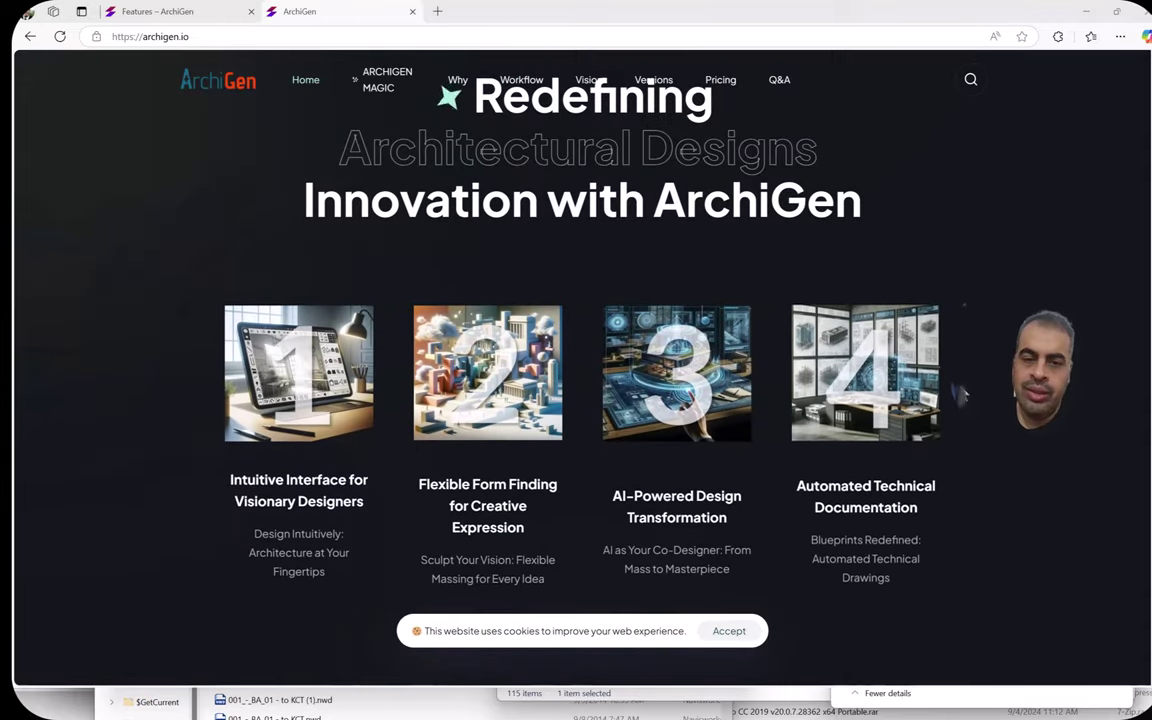
Look through the homepage's design workflow, versions, pricing plans, team, news and frequently asked questions.
scroll(990, 397, "down", 5)
scroll(990, 397, "down", 8)
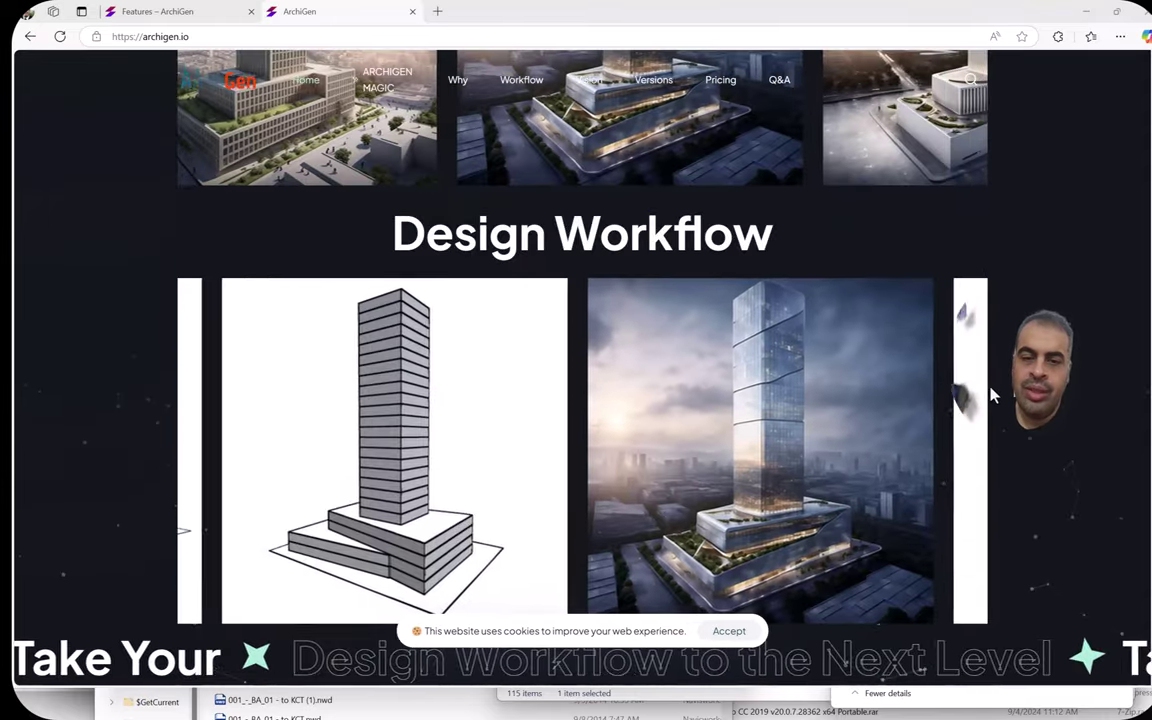
scroll(987, 390, "down", 8)
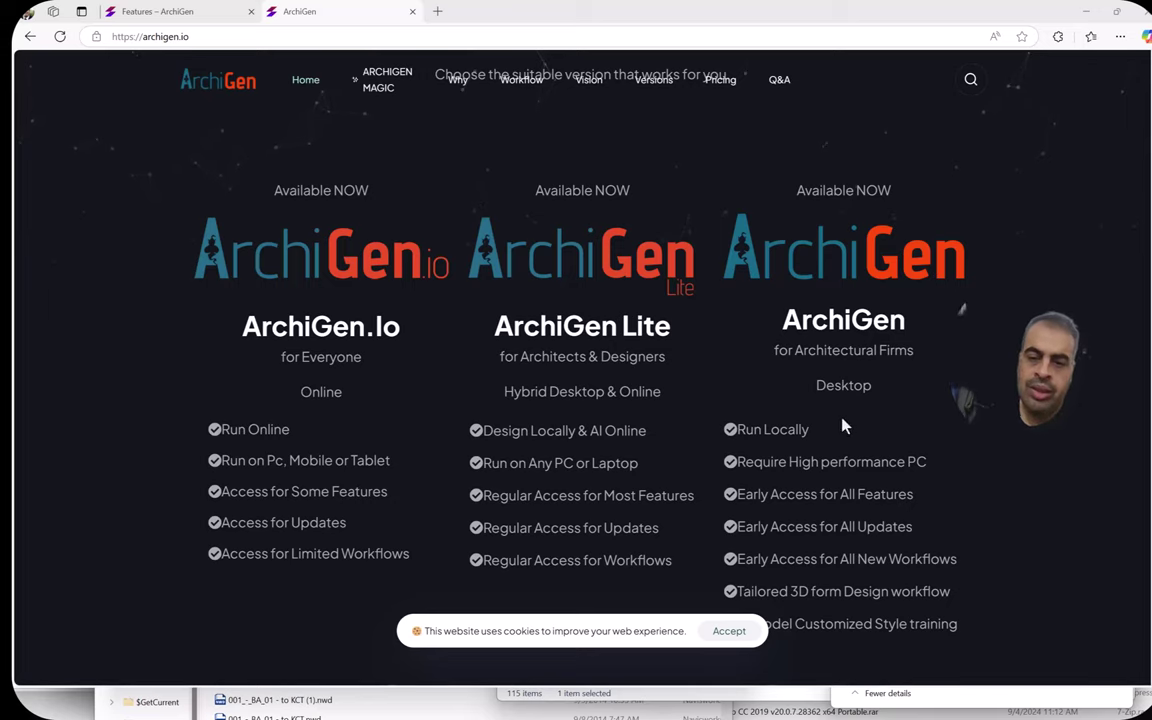
scroll(836, 442, "down", 6)
scroll(820, 457, "down", 3)
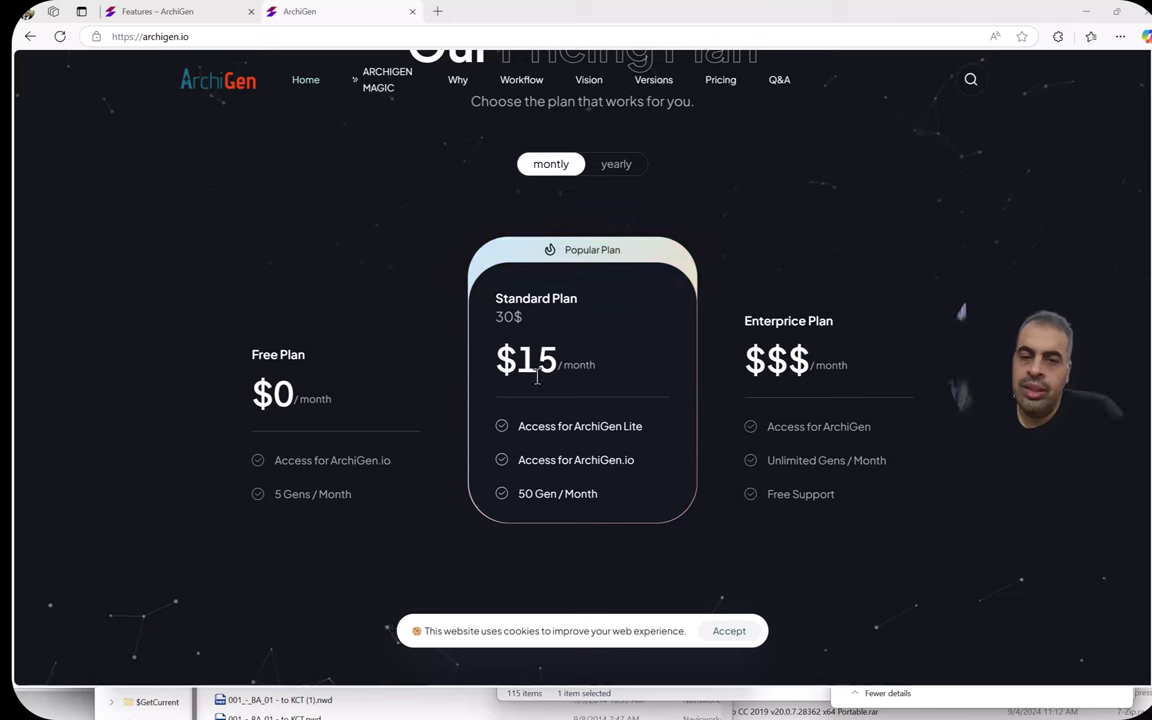
scroll(768, 510, "down", 8)
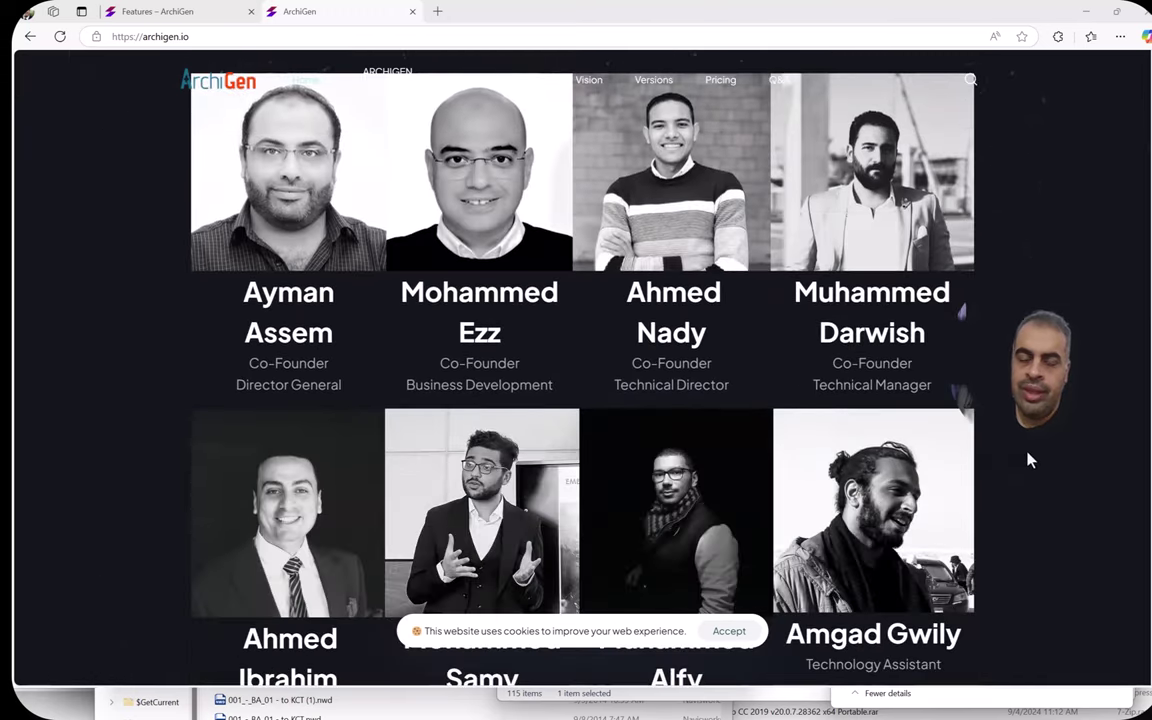
scroll(1030, 460, "down", 3)
scroll(1030, 460, "down", 3)
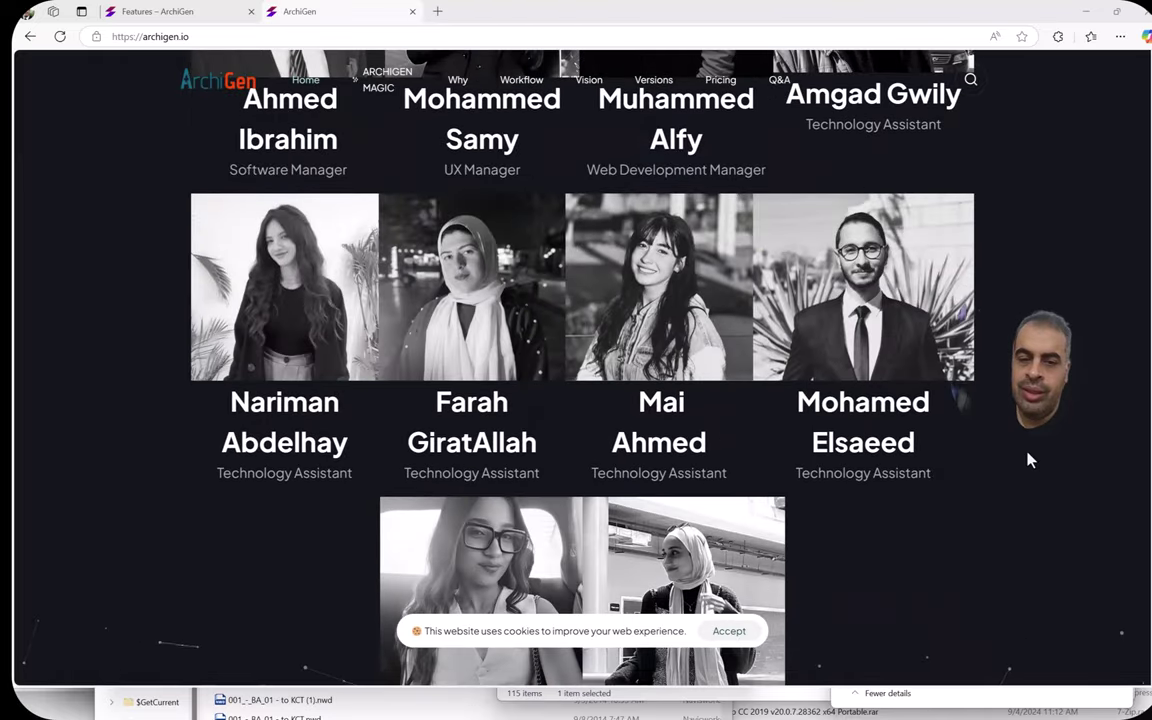
scroll(1030, 460, "down", 3)
scroll(1030, 460, "down", 10)
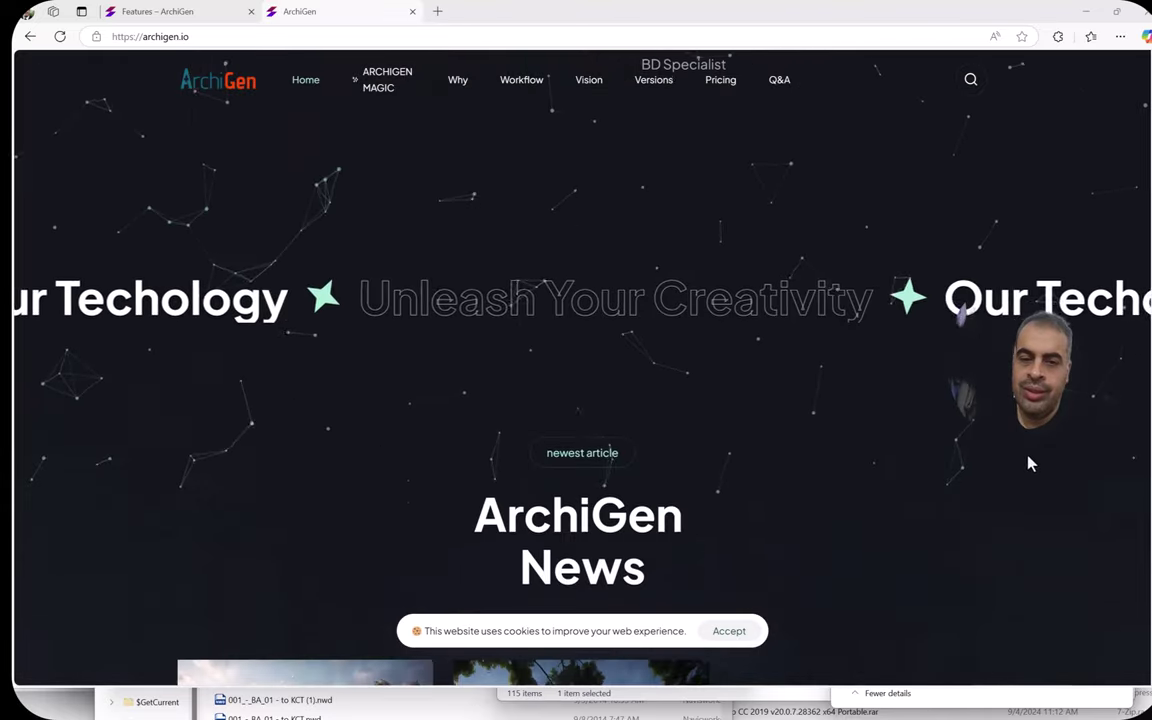
scroll(1092, 617, "down", 8)
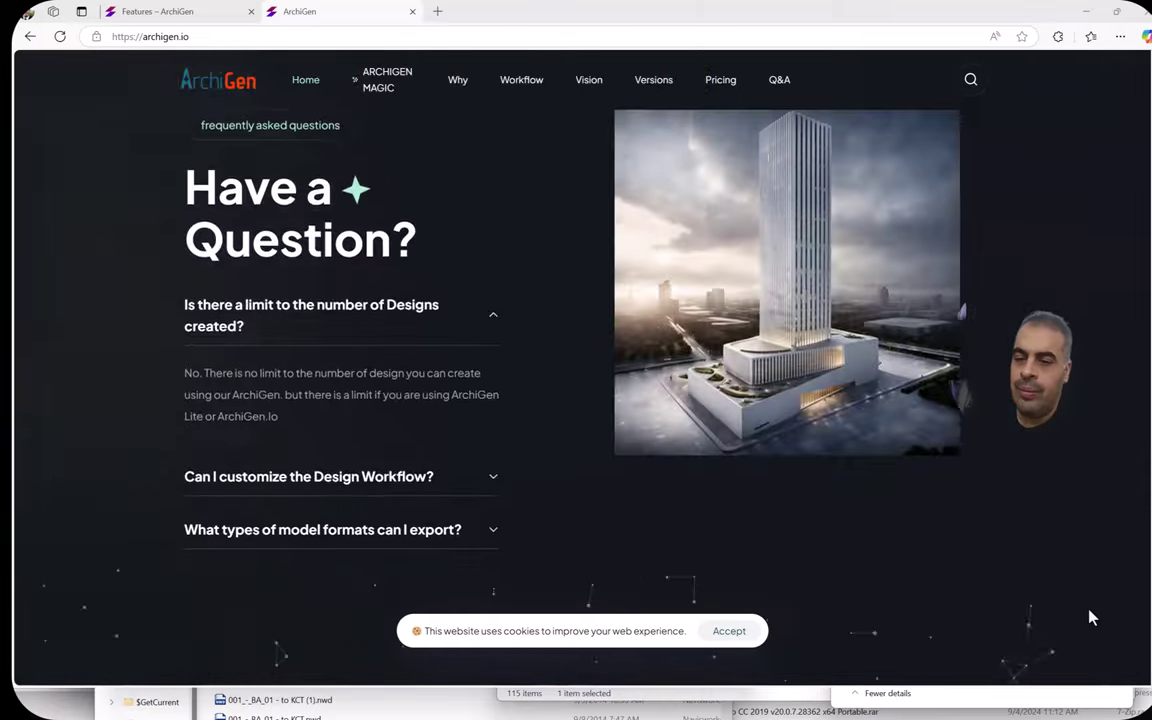
left_click_drag(1147, 625, 1125, 75)
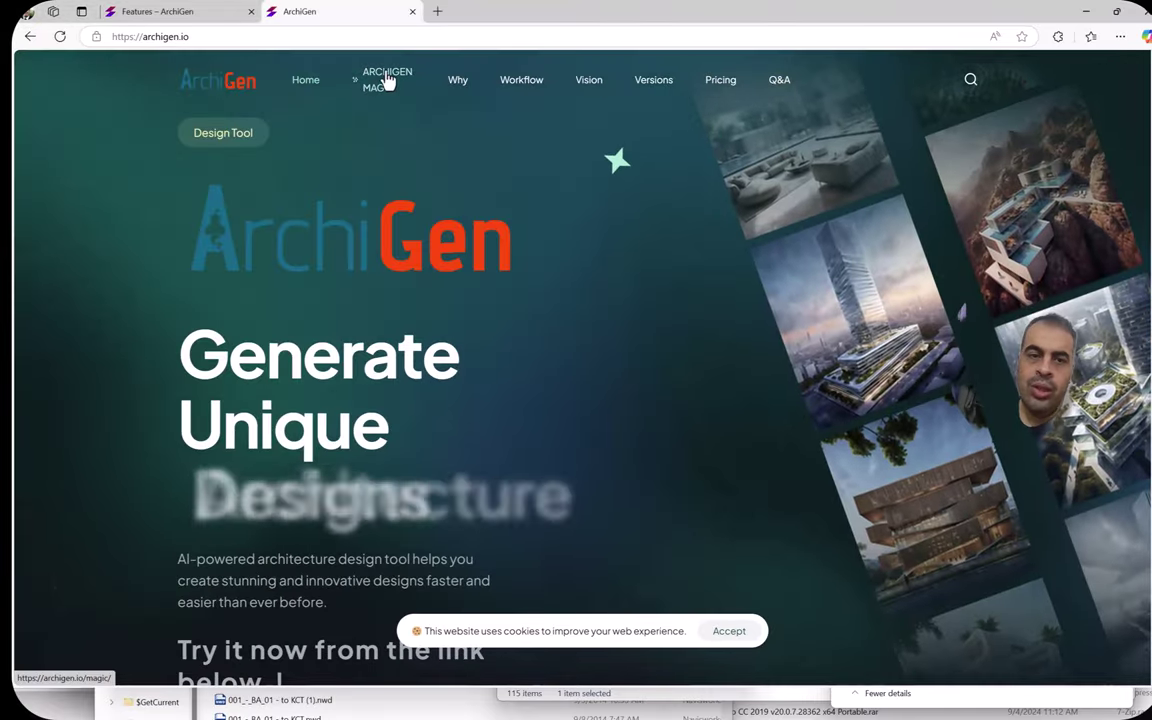
Open the ArchiGen Magic design tool and set the massing to start with Form.
left_click(378, 80)
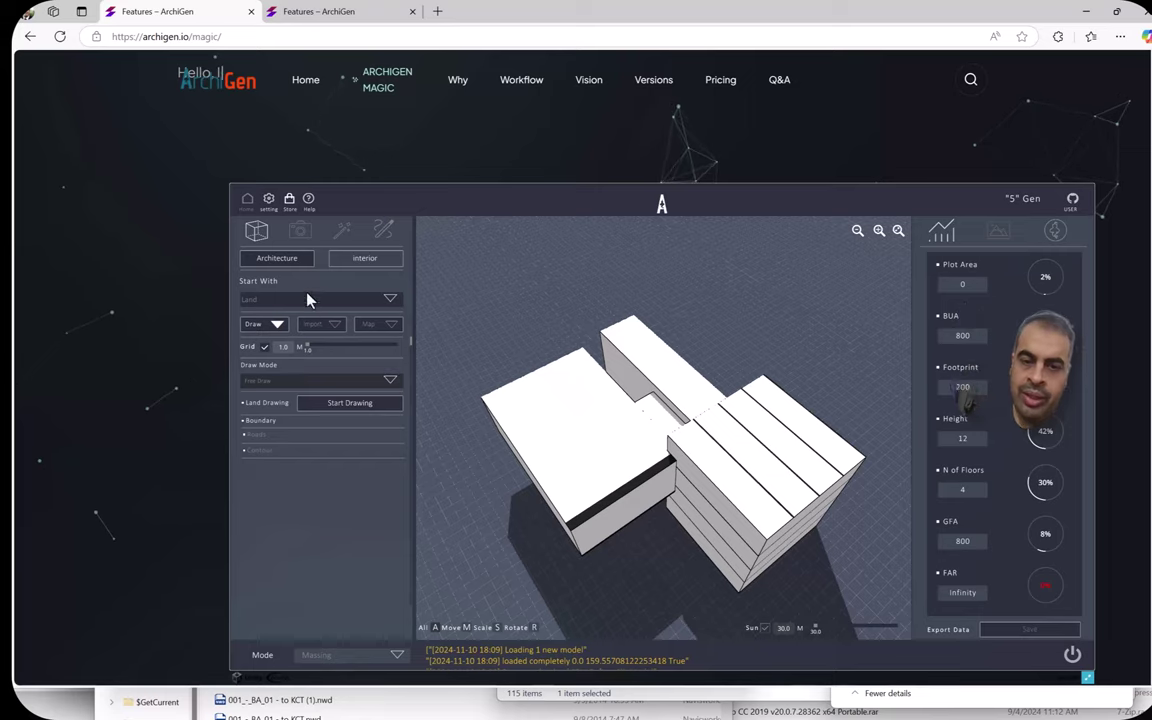
left_click(390, 301)
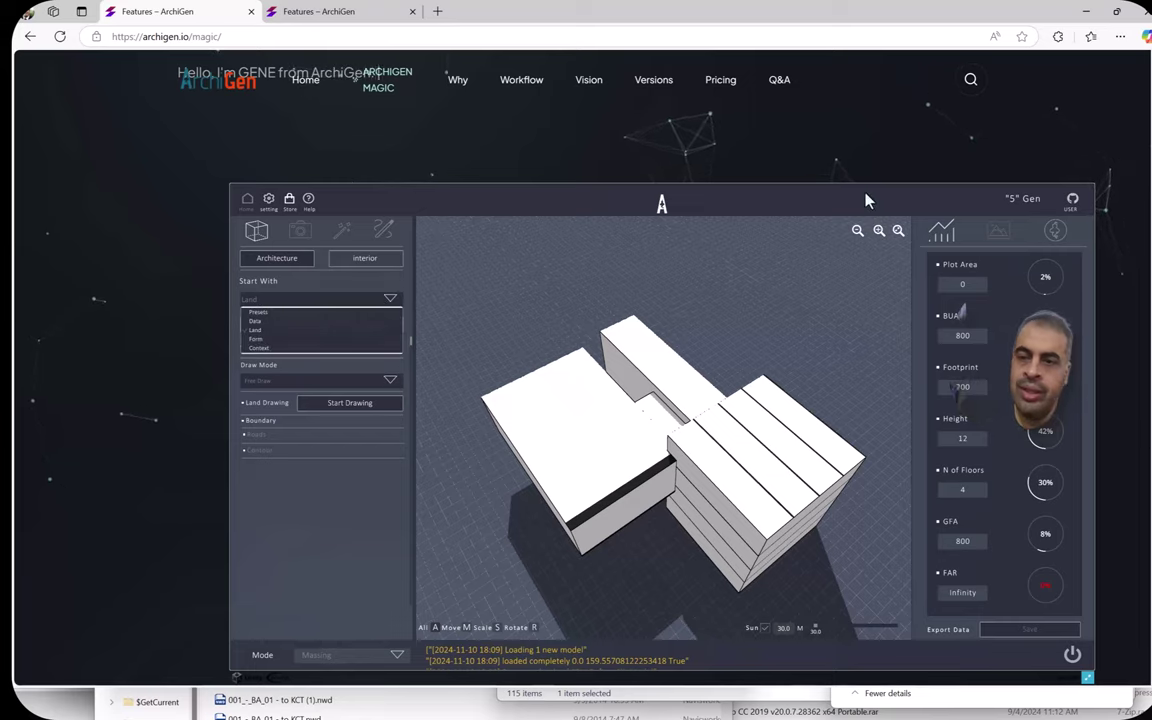
left_click(964, 287)
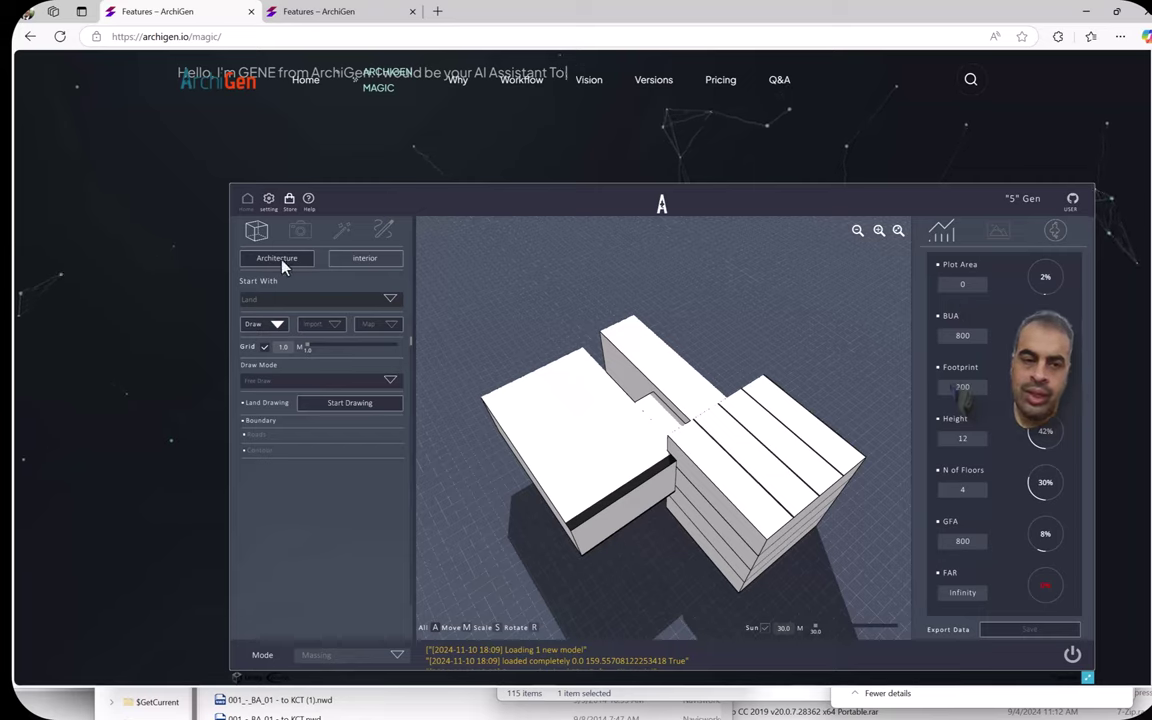
left_click(390, 300)
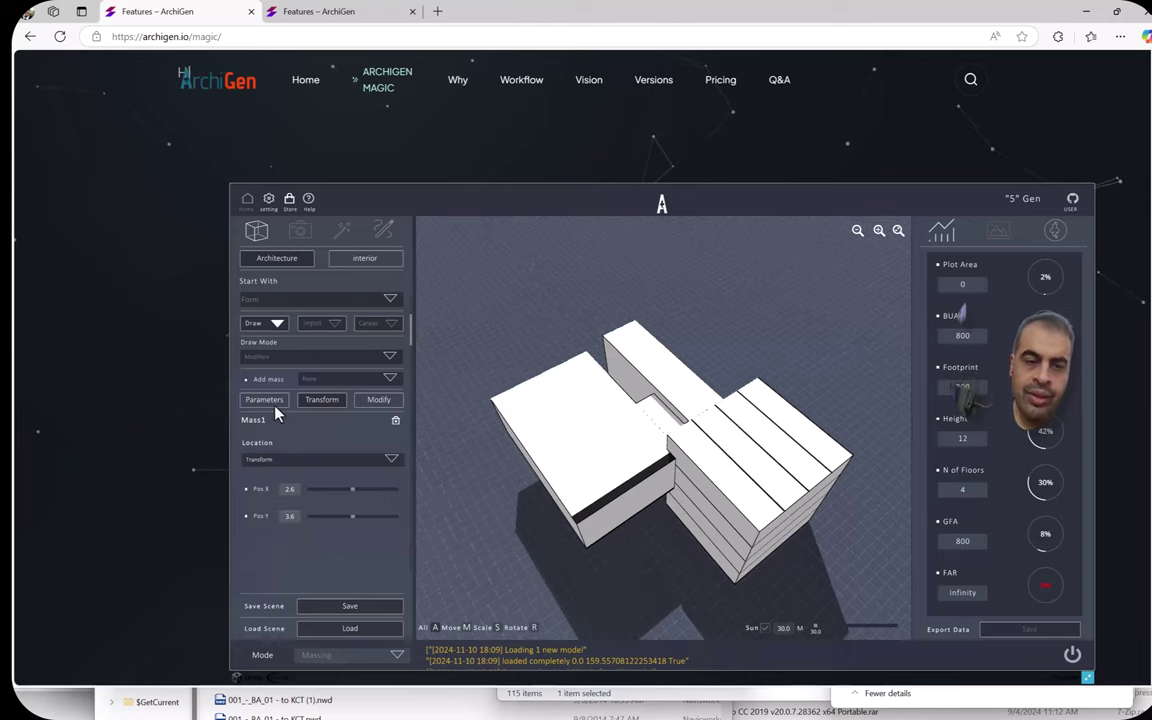
Move the low mass out from the other masses along its red axis, to about 17.9 in X and 4.4 in Y.
scroll(329, 462, "up", 1)
scroll(283, 401, "down", 1)
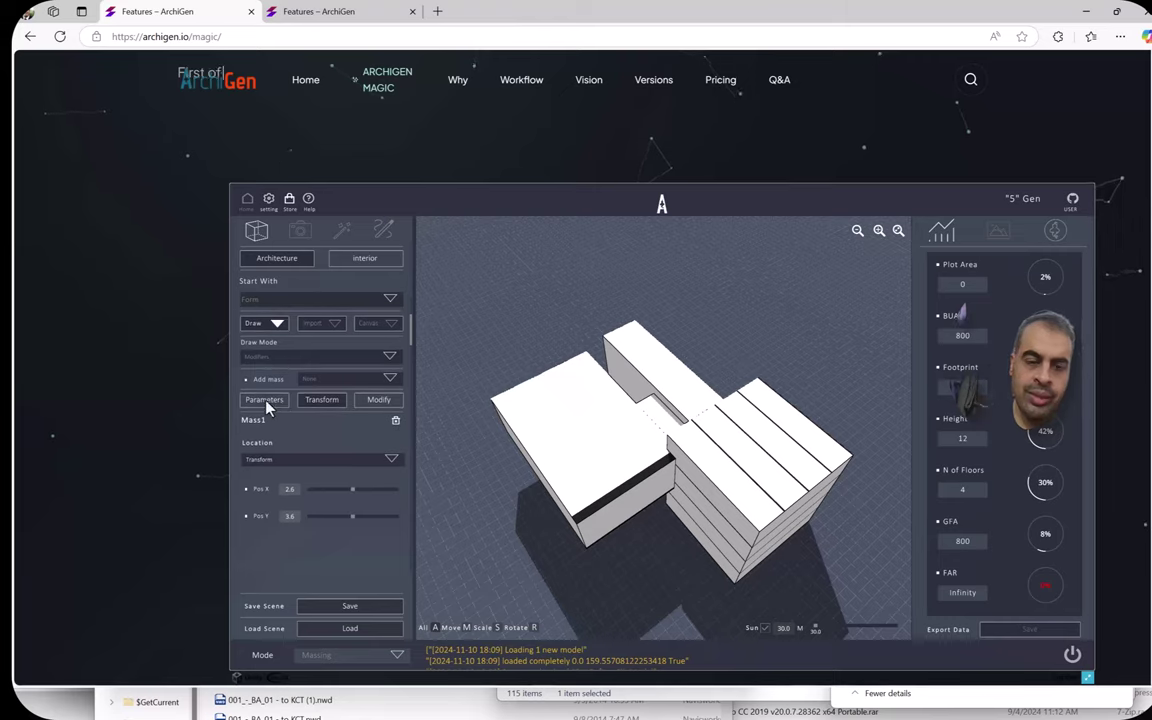
left_click(264, 401)
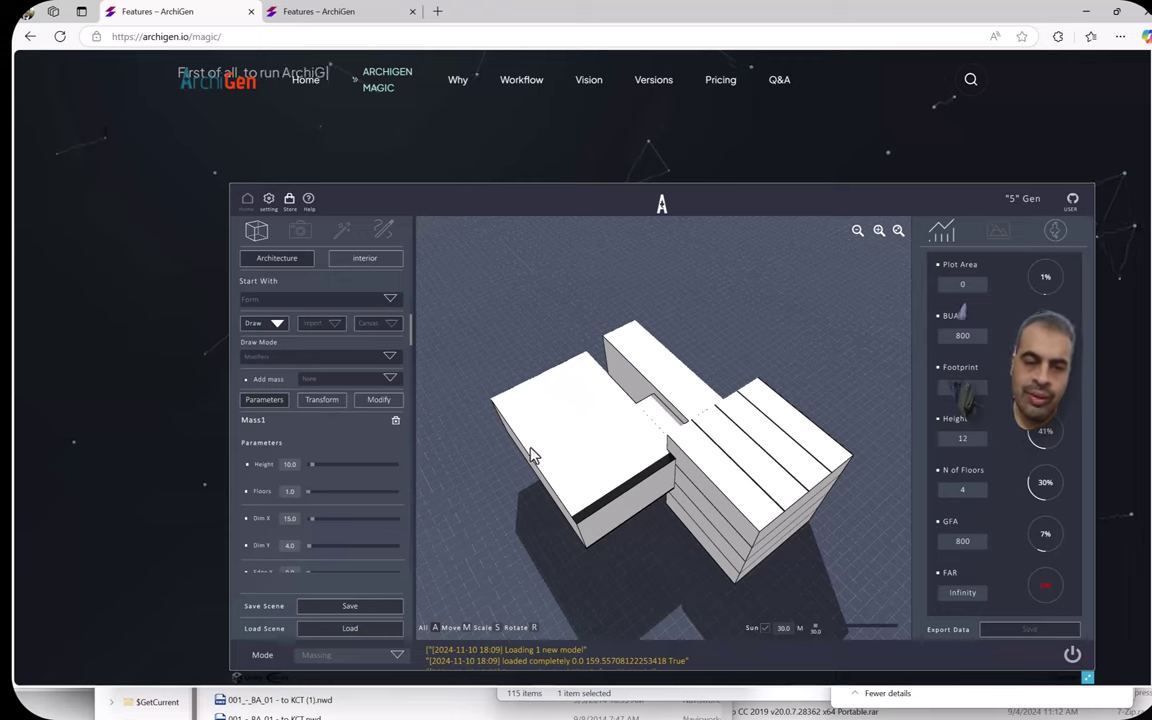
left_click(622, 483)
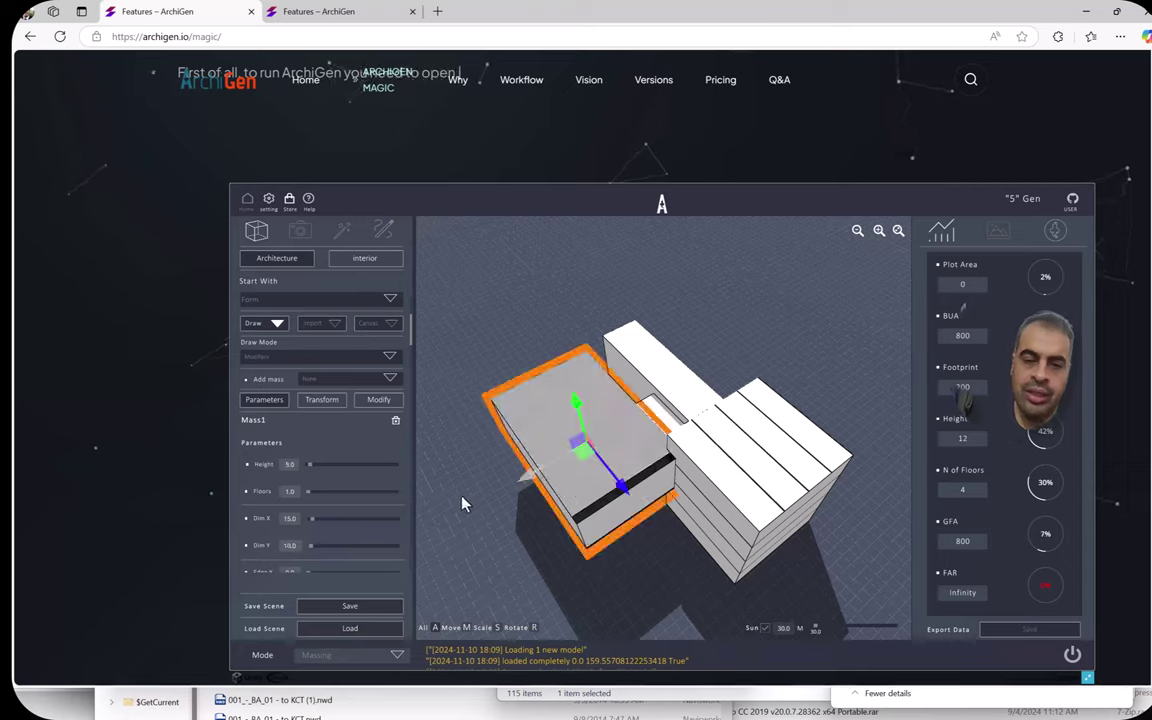
left_click_drag(526, 474, 461, 497)
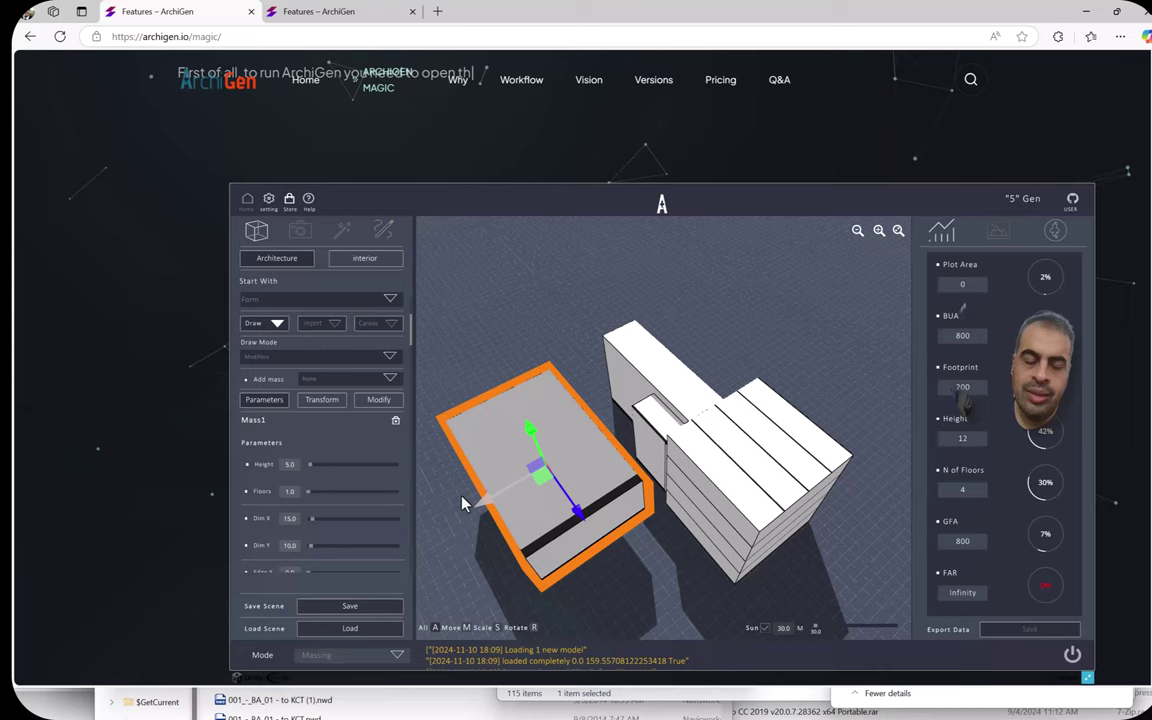
left_click(322, 402)
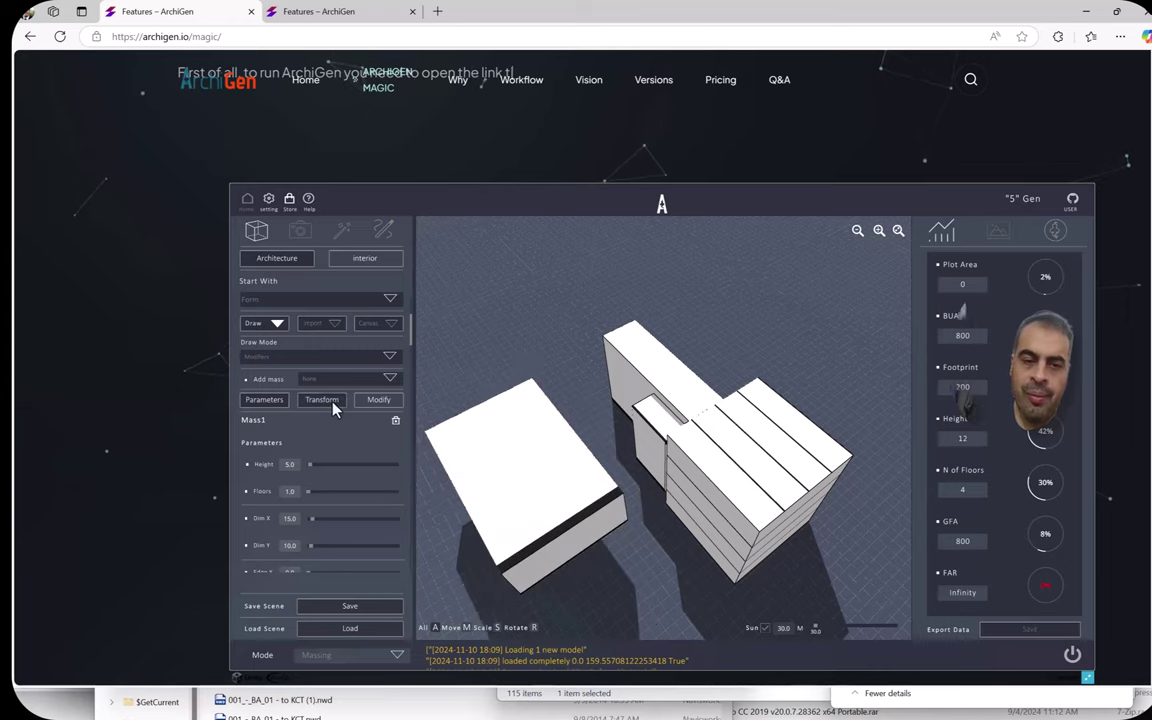
left_click(473, 482)
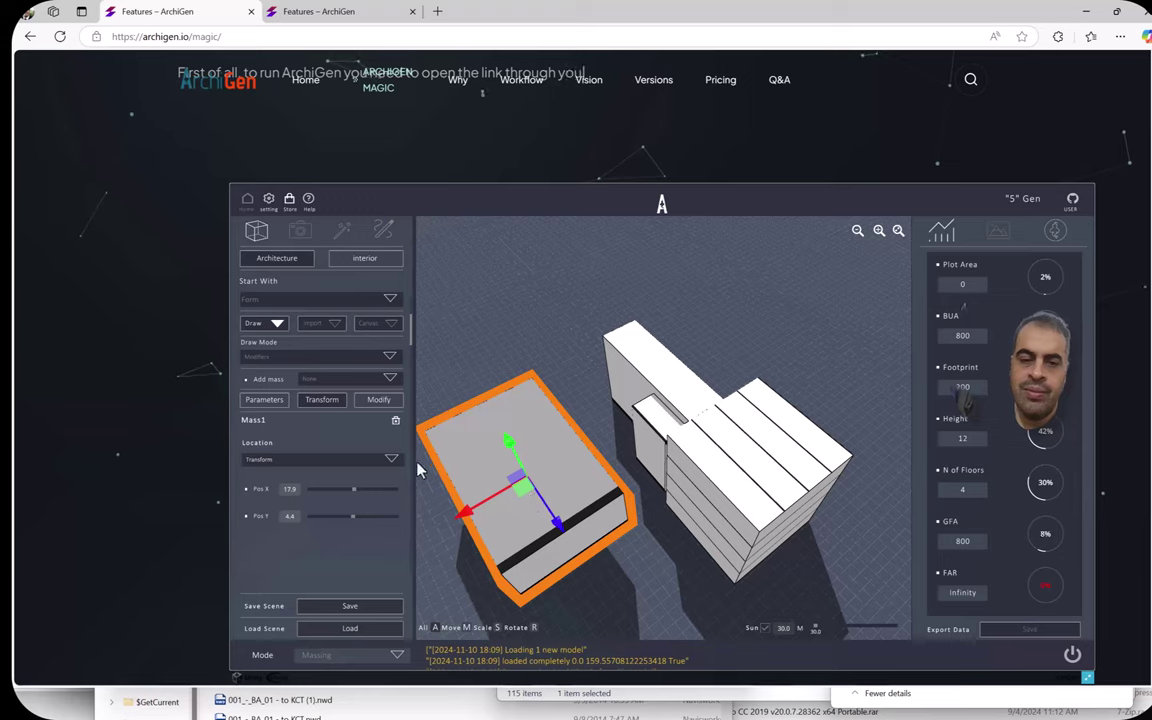
Set the detached low mass's height to 10 and try to set its floors to 3.
left_click(278, 403)
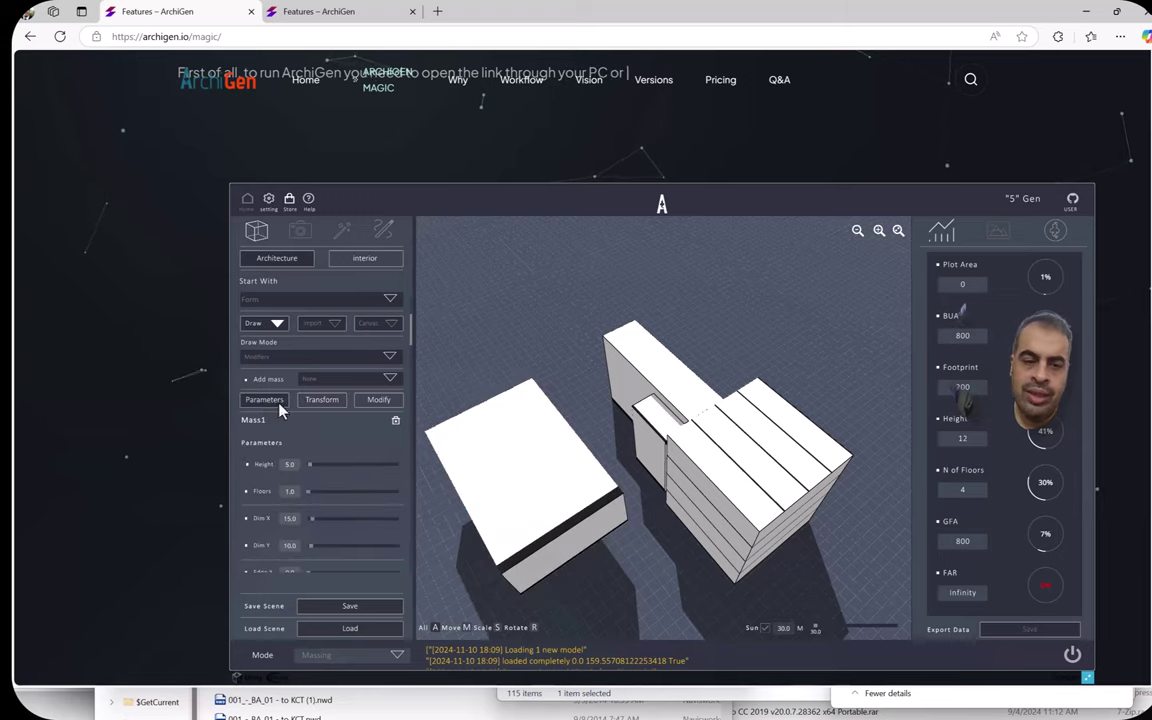
left_click(494, 522)
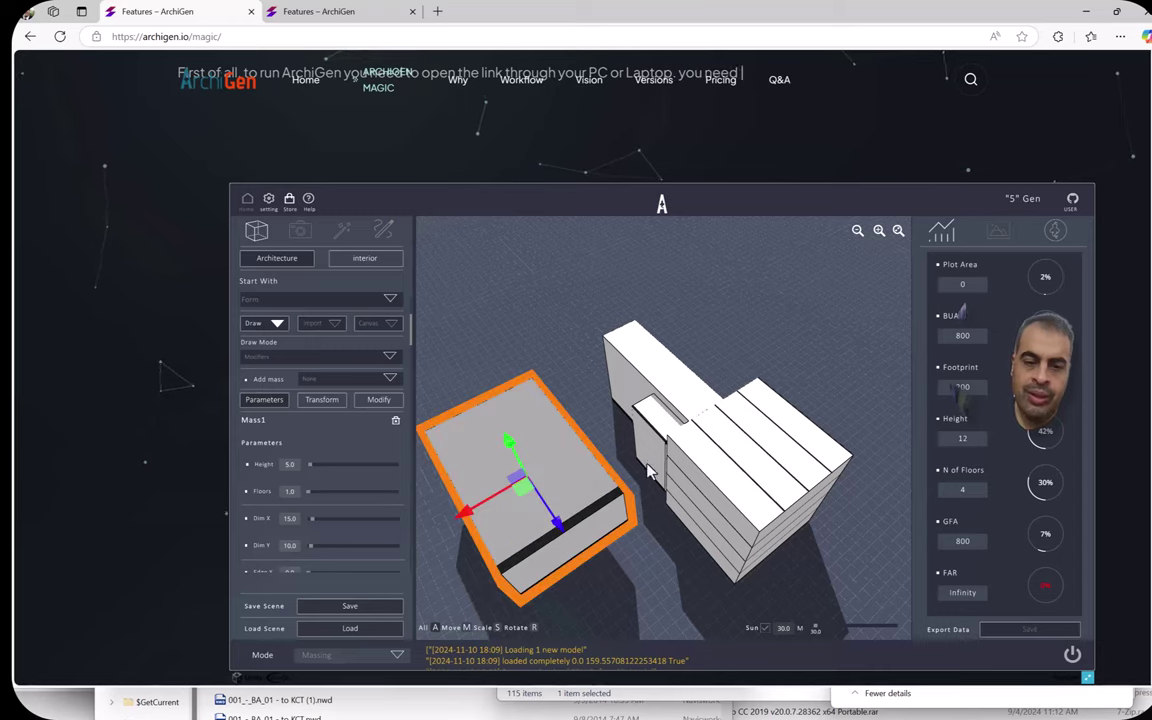
left_click(668, 395)
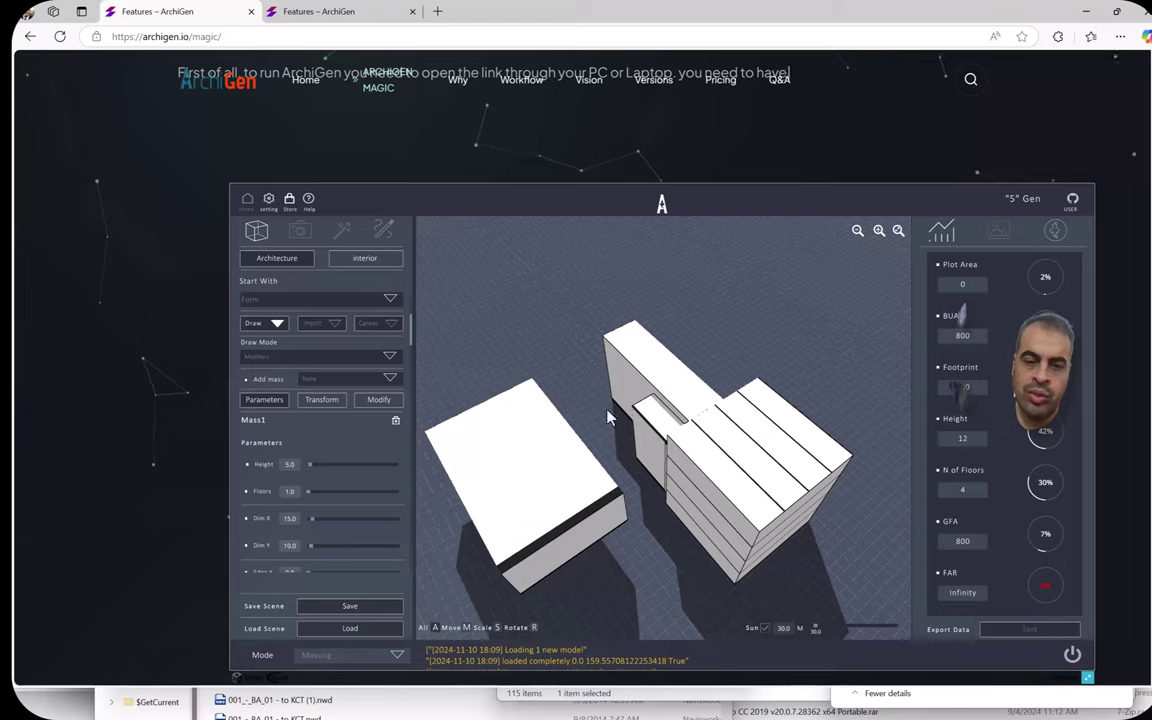
middle_click_drag(623, 269, 667, 427)
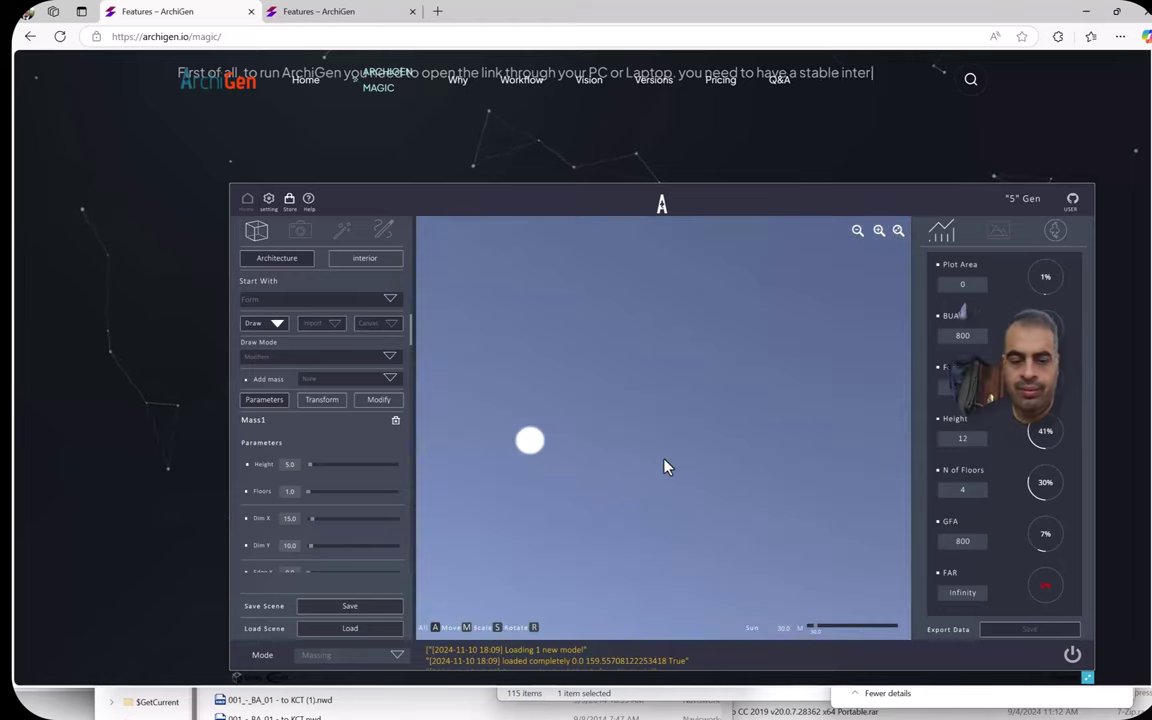
left_click_drag(667, 467, 828, 497)
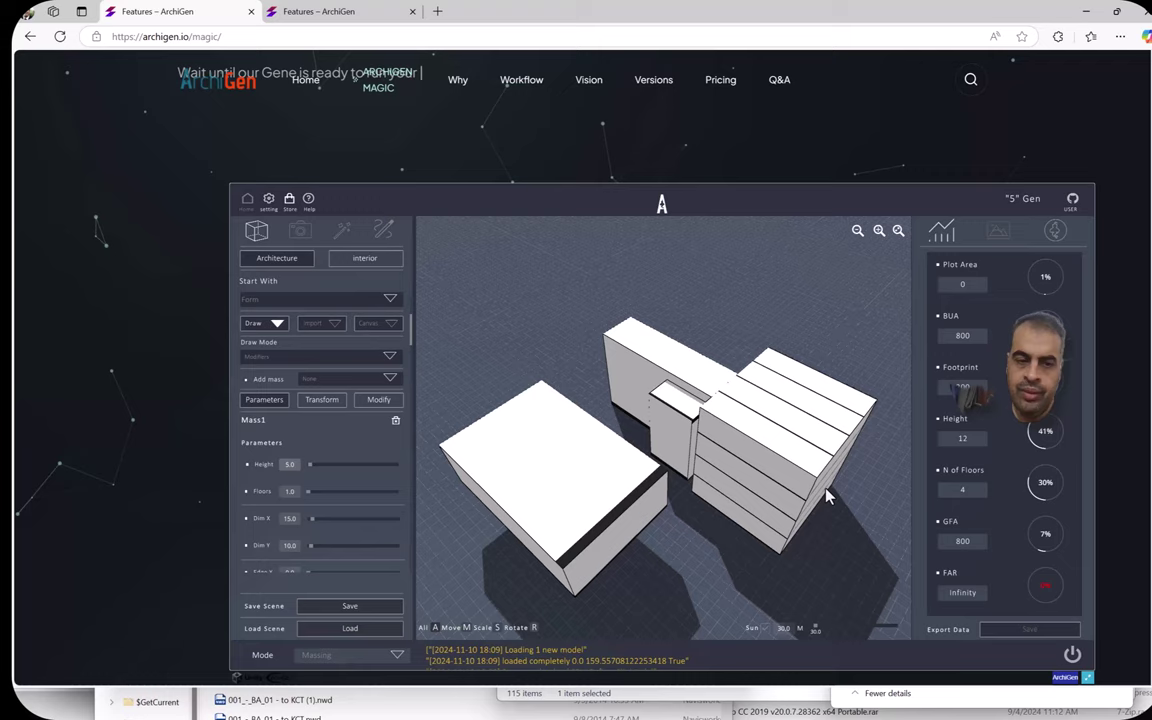
left_click(302, 464)
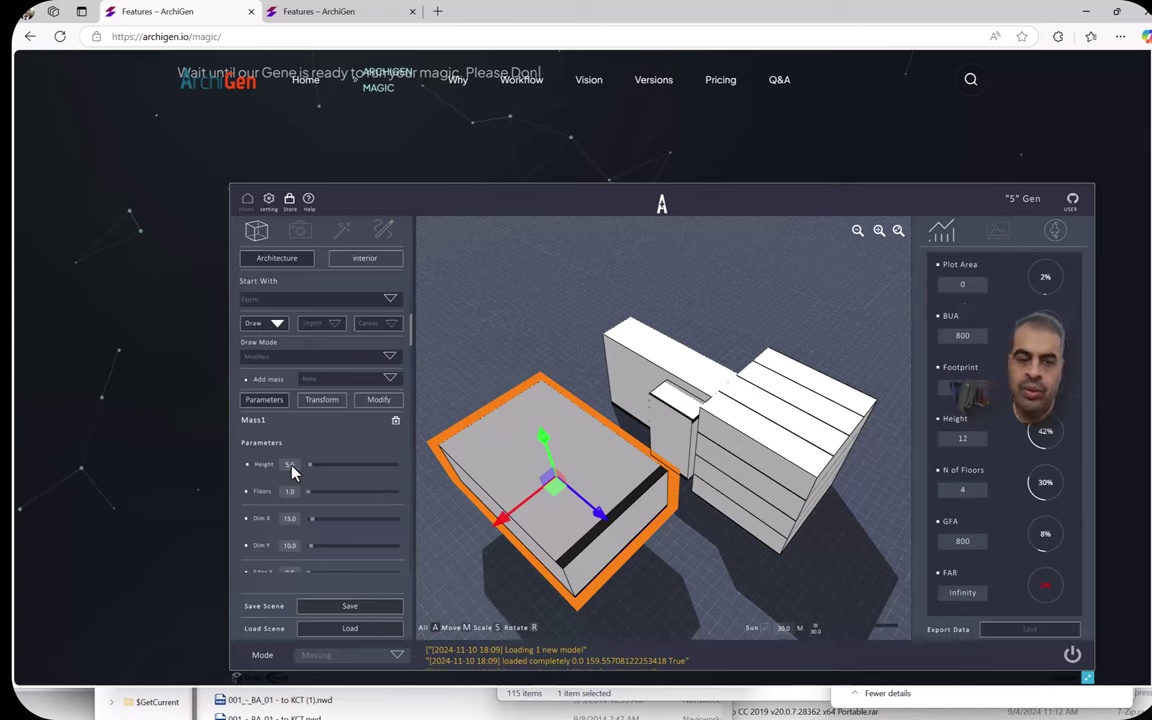
left_click(291, 465)
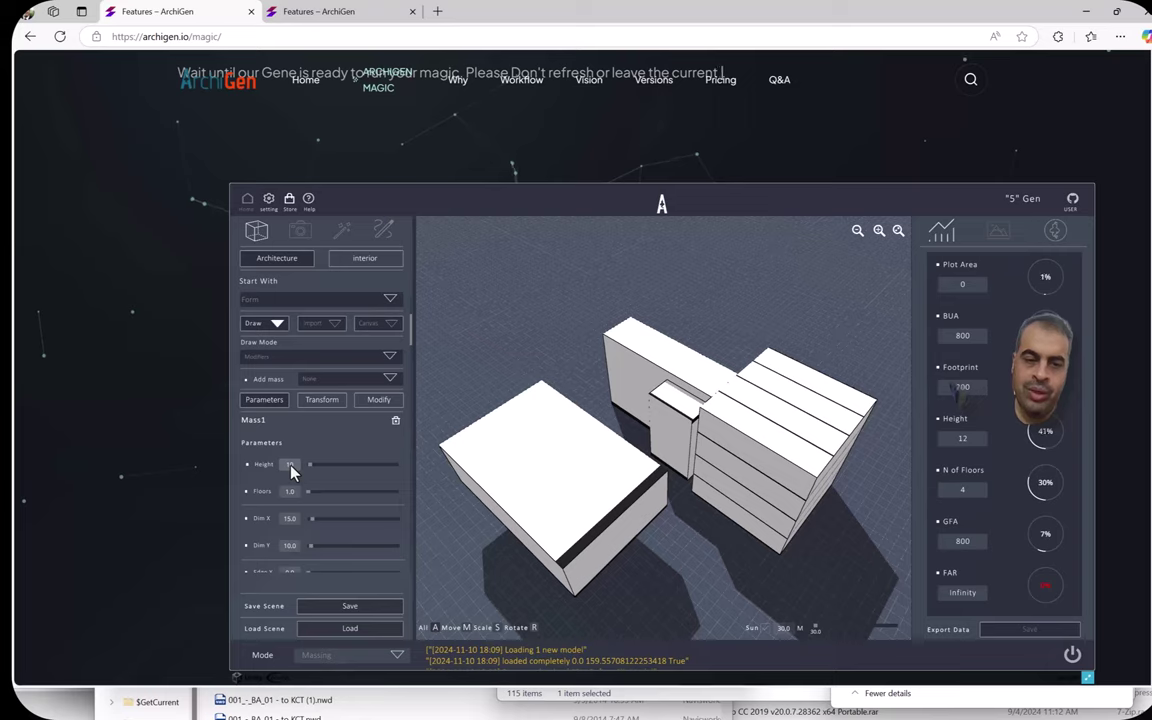
key("Return")
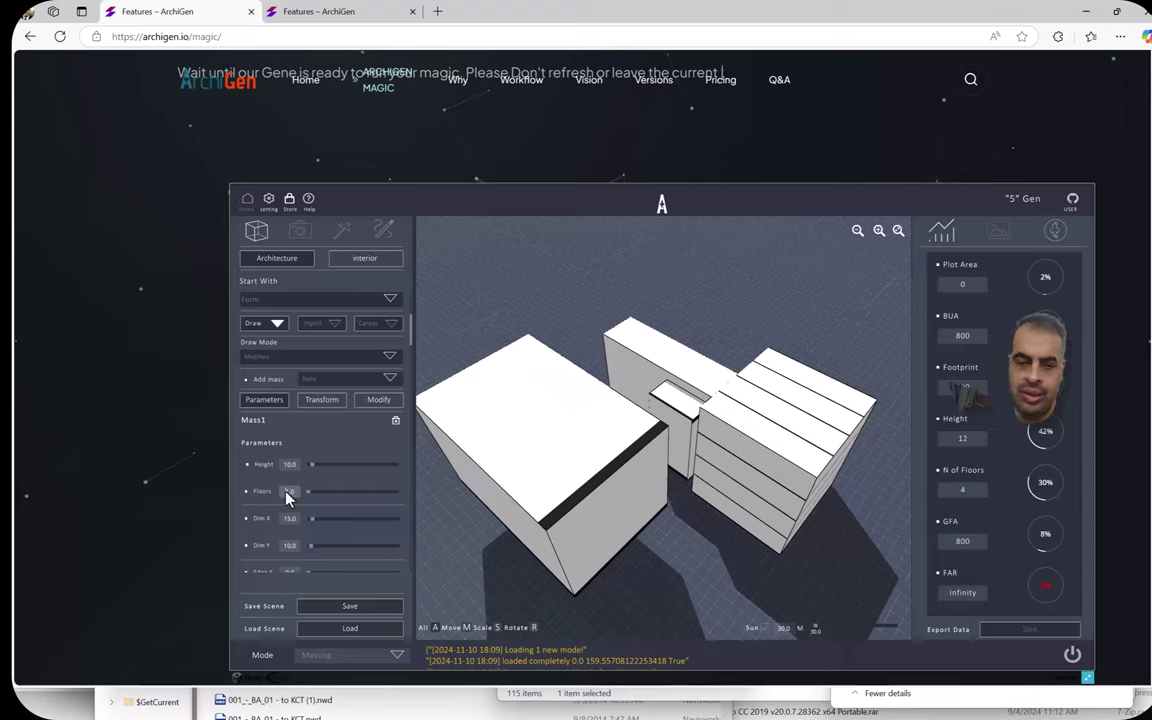
left_click(290, 493)
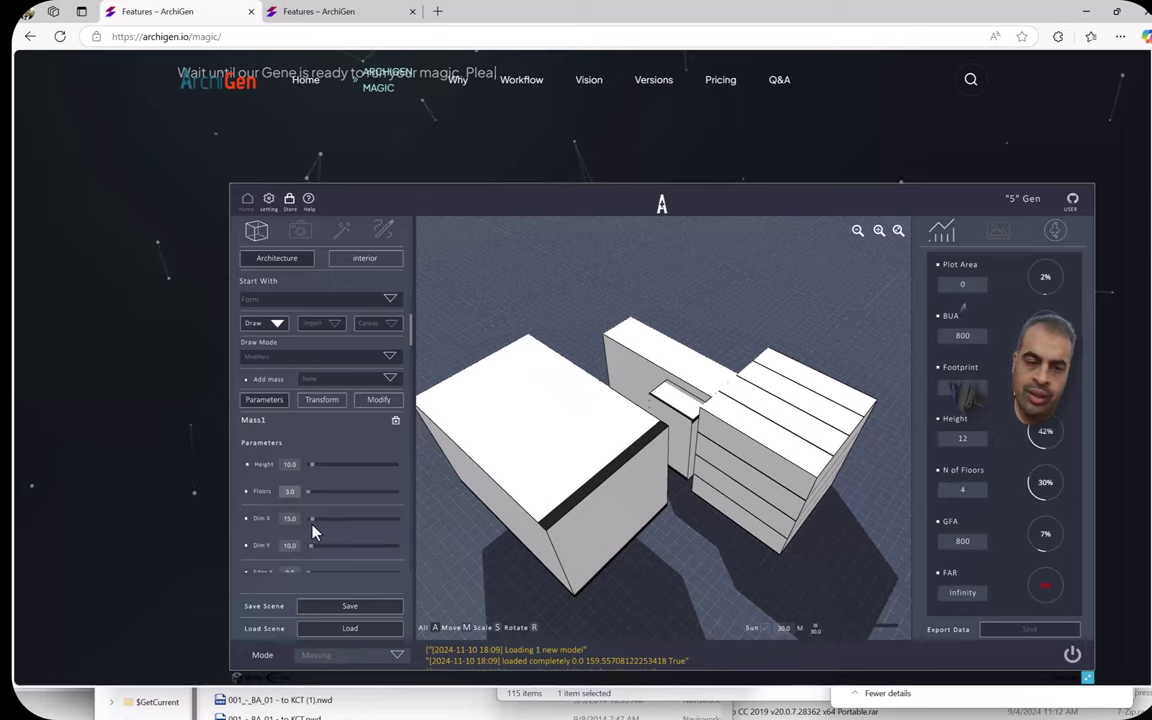
Enlarge the detached mass to about 25.2 in Dim X and 16 in Dim Y.
left_click_drag(313, 527, 325, 529)
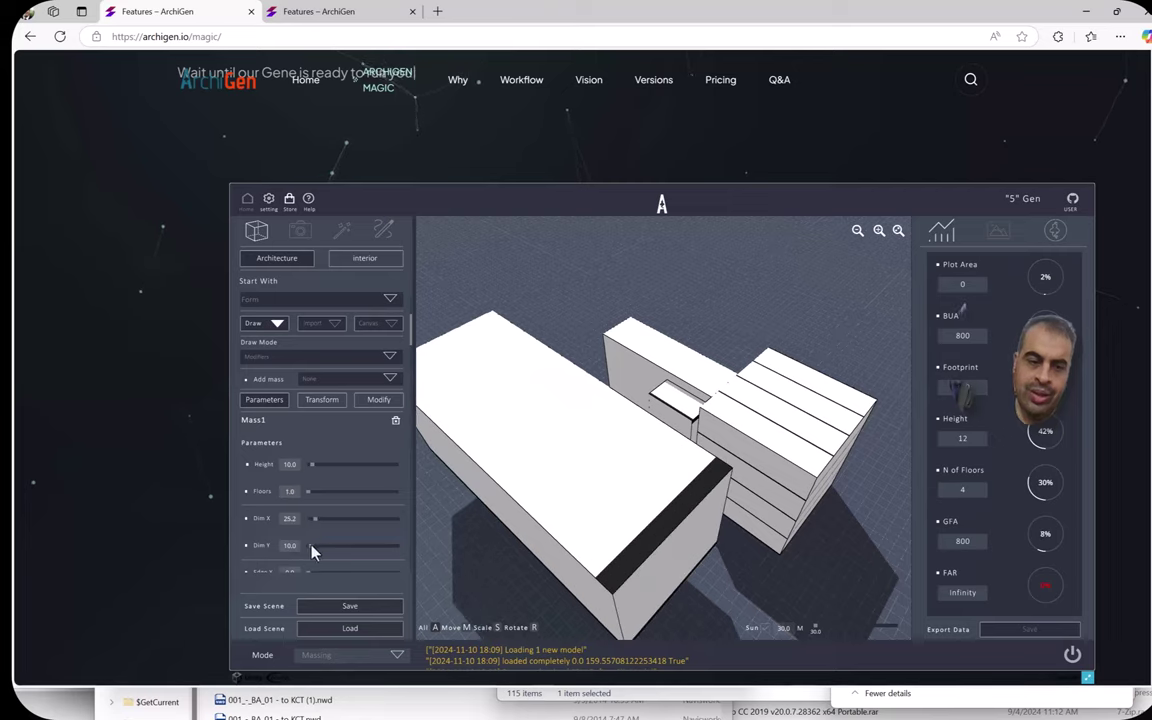
left_click_drag(320, 555, 319, 550)
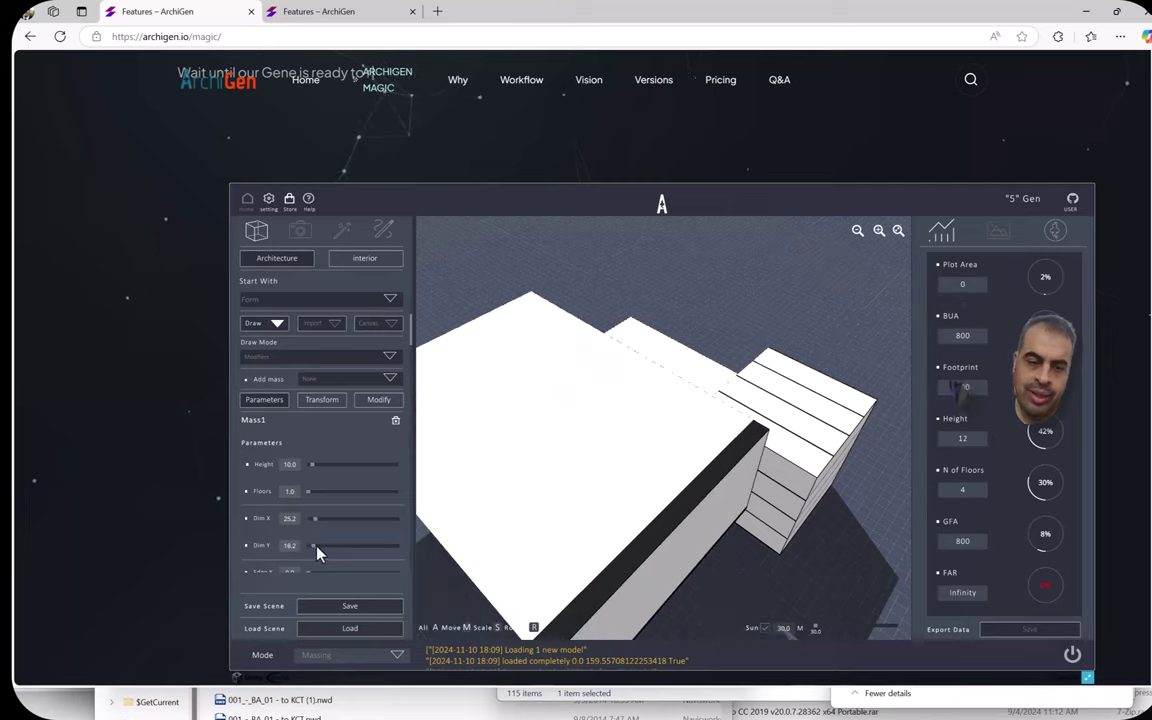
left_click(607, 485)
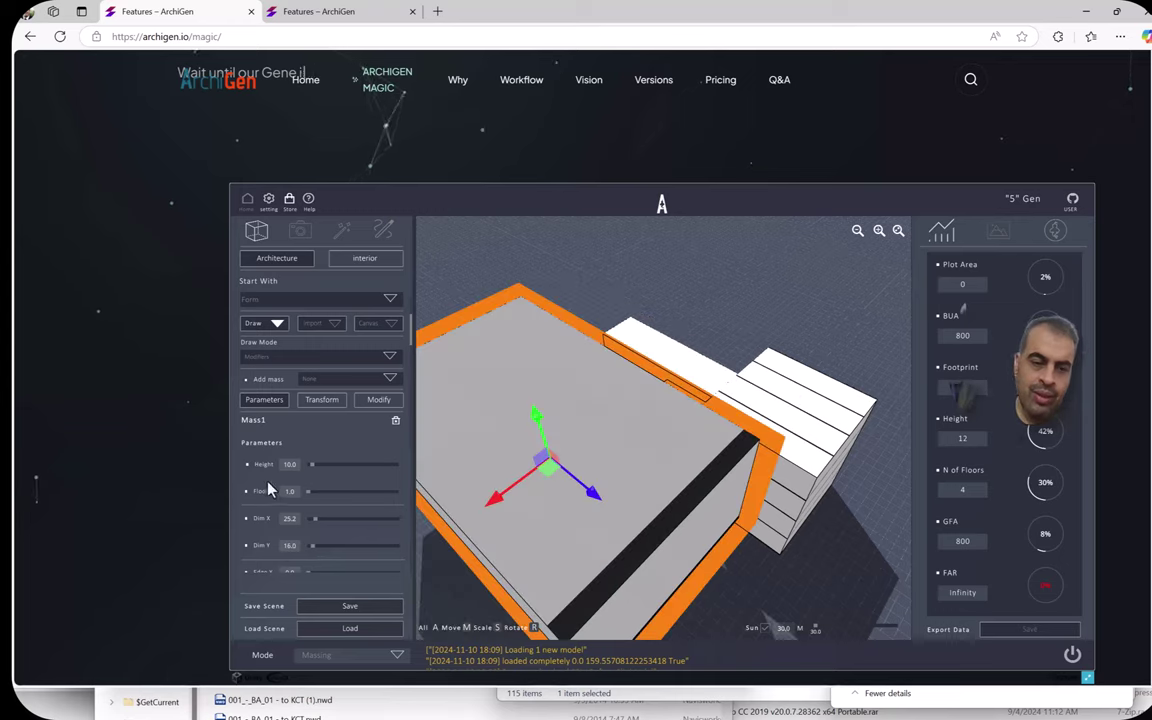
Set the enlarged mass's Edge Y to 0 and its Edge X to about 7.3.
scroll(295, 440, "down", 2)
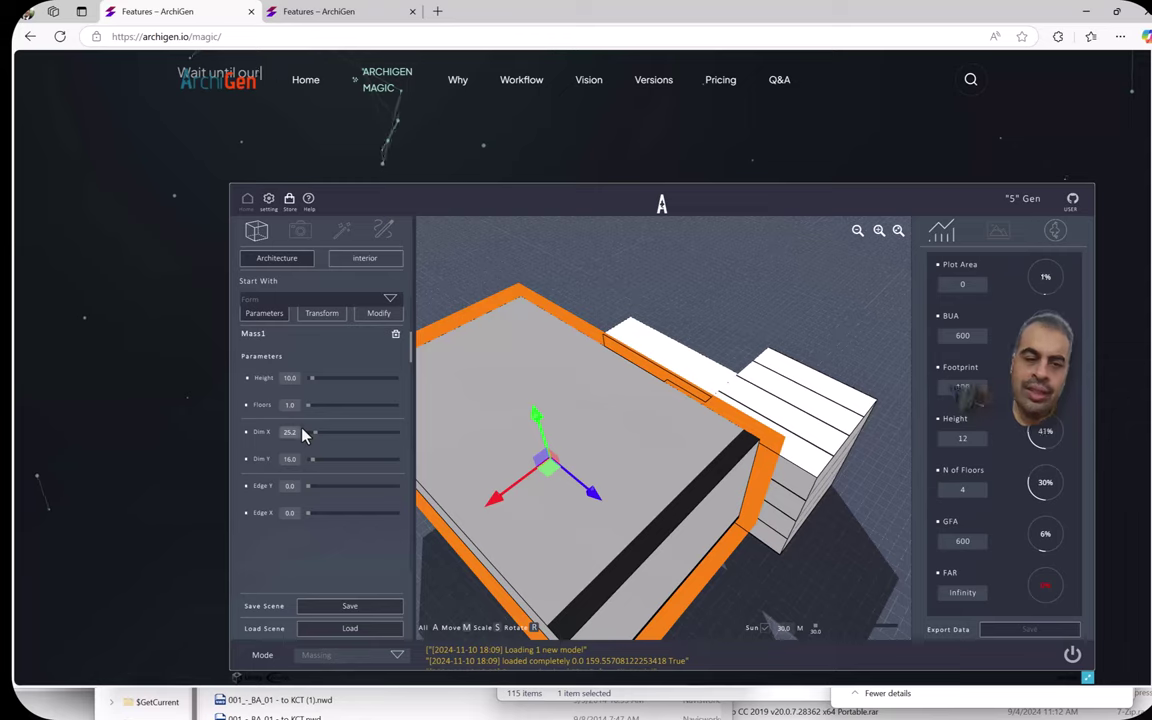
left_click(313, 493)
left_click(312, 487)
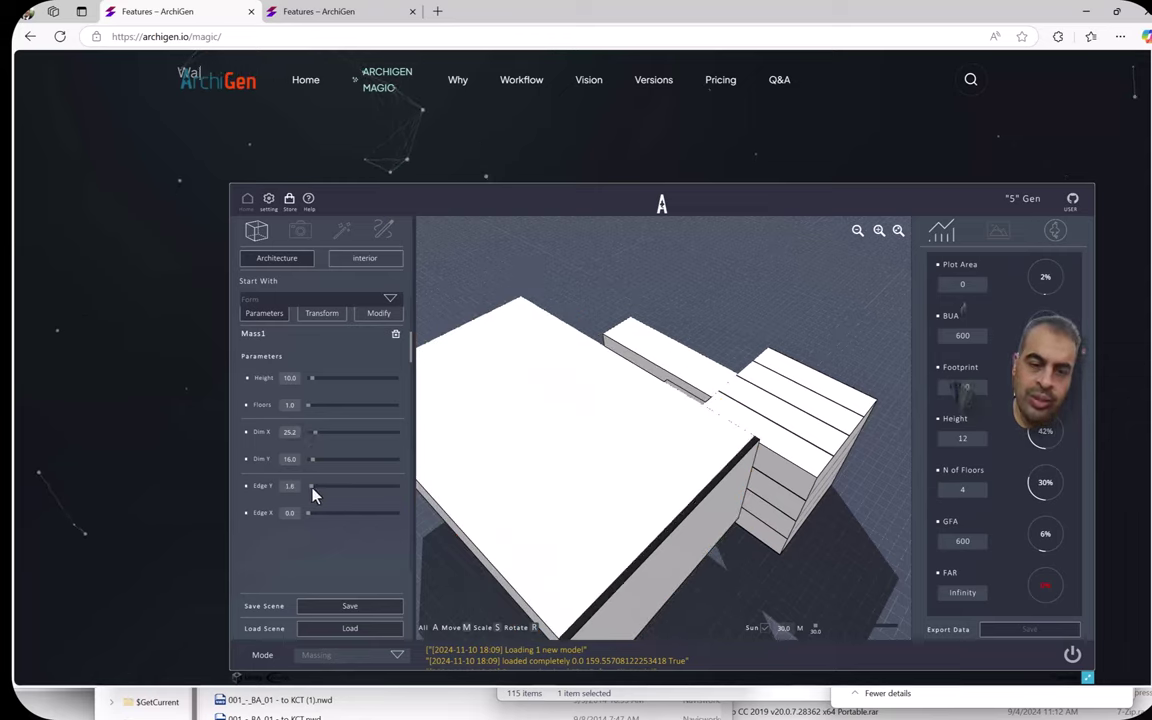
left_click(307, 489)
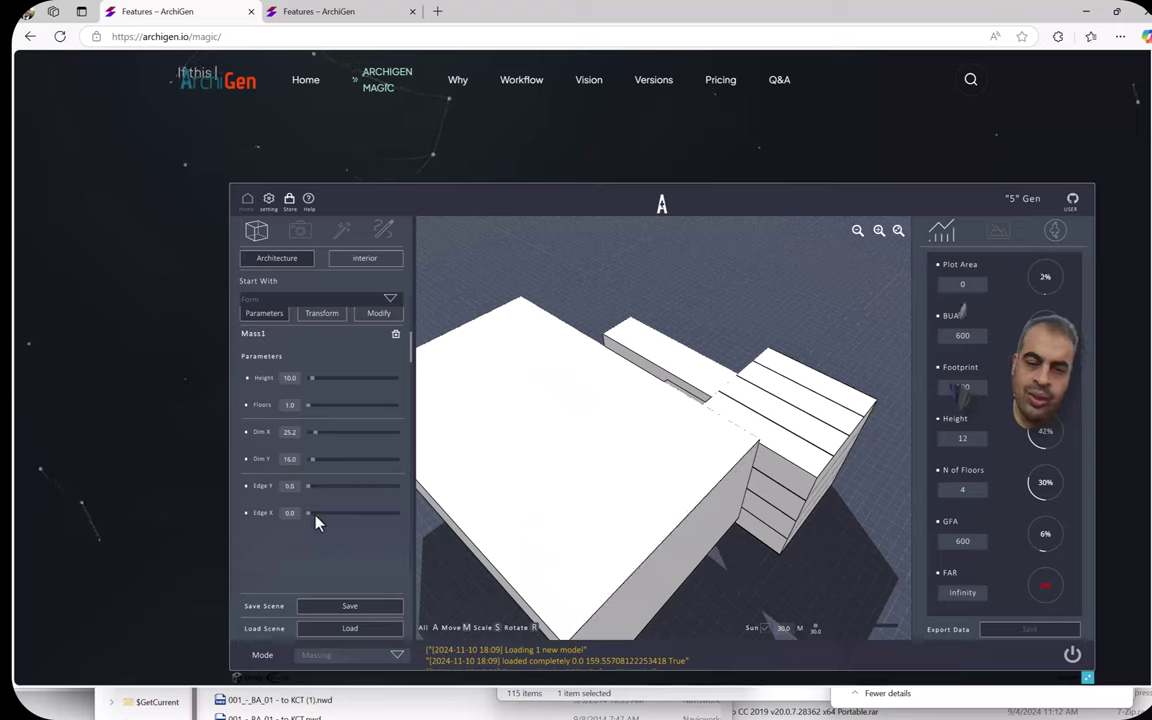
left_click(314, 514)
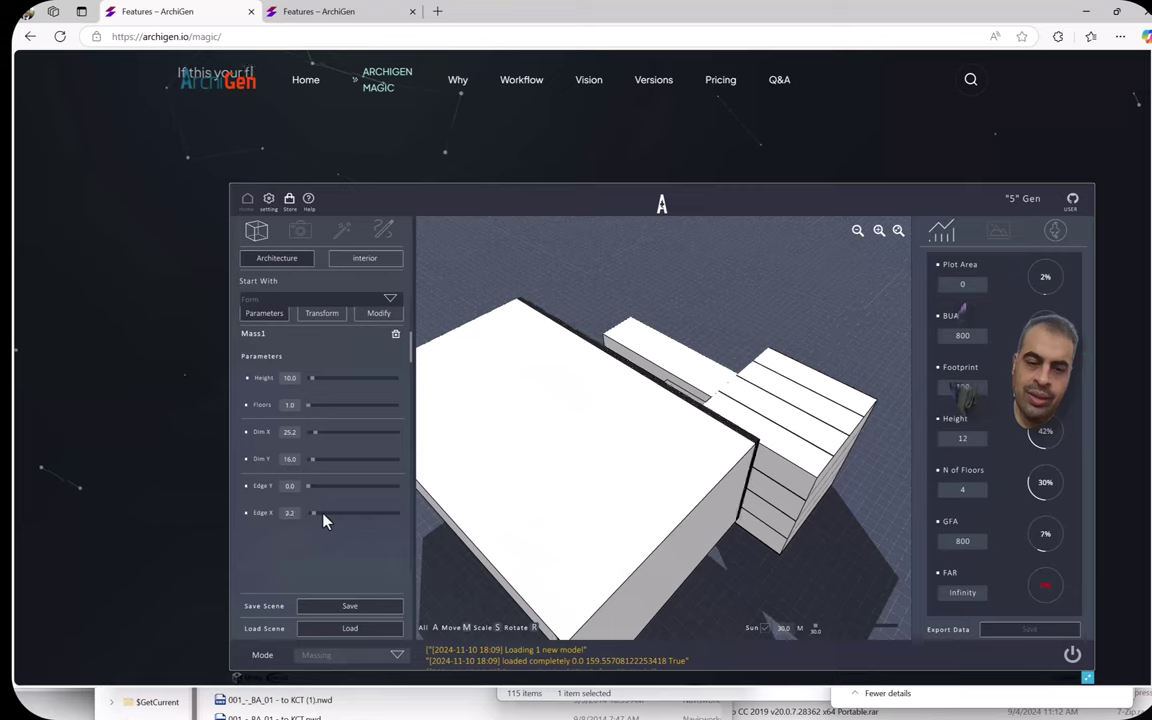
left_click(321, 514)
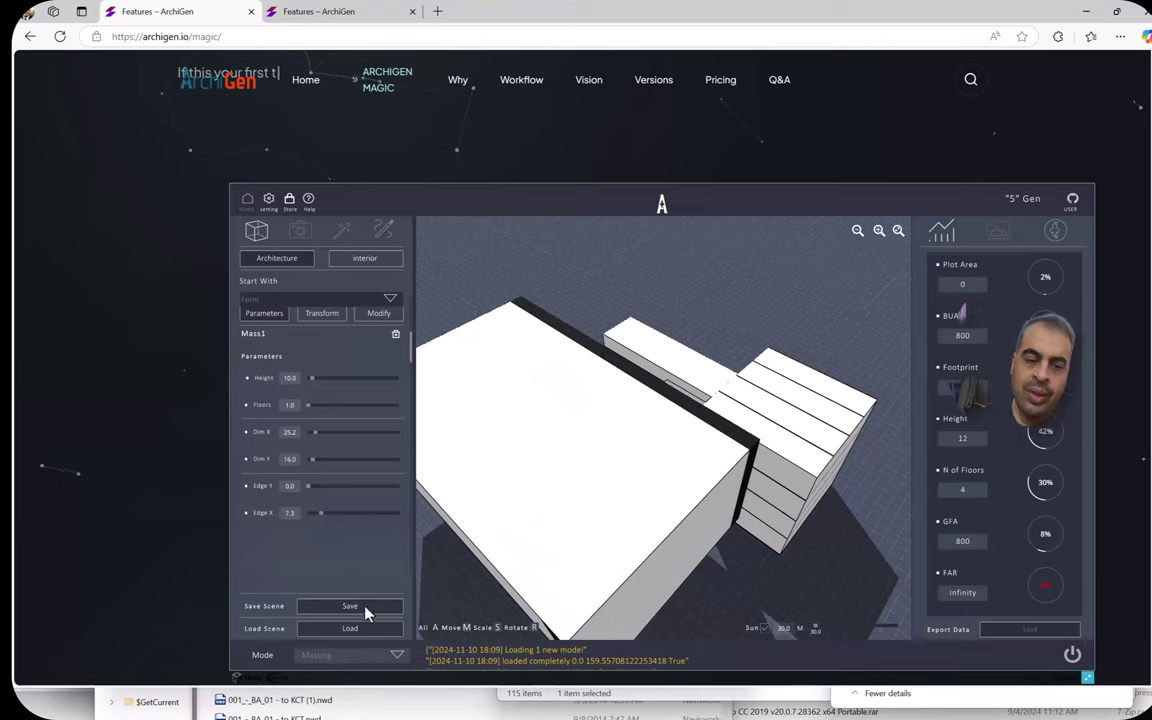
Raise the large detached mass to a height of 18.
scroll(365, 613, "down", 1)
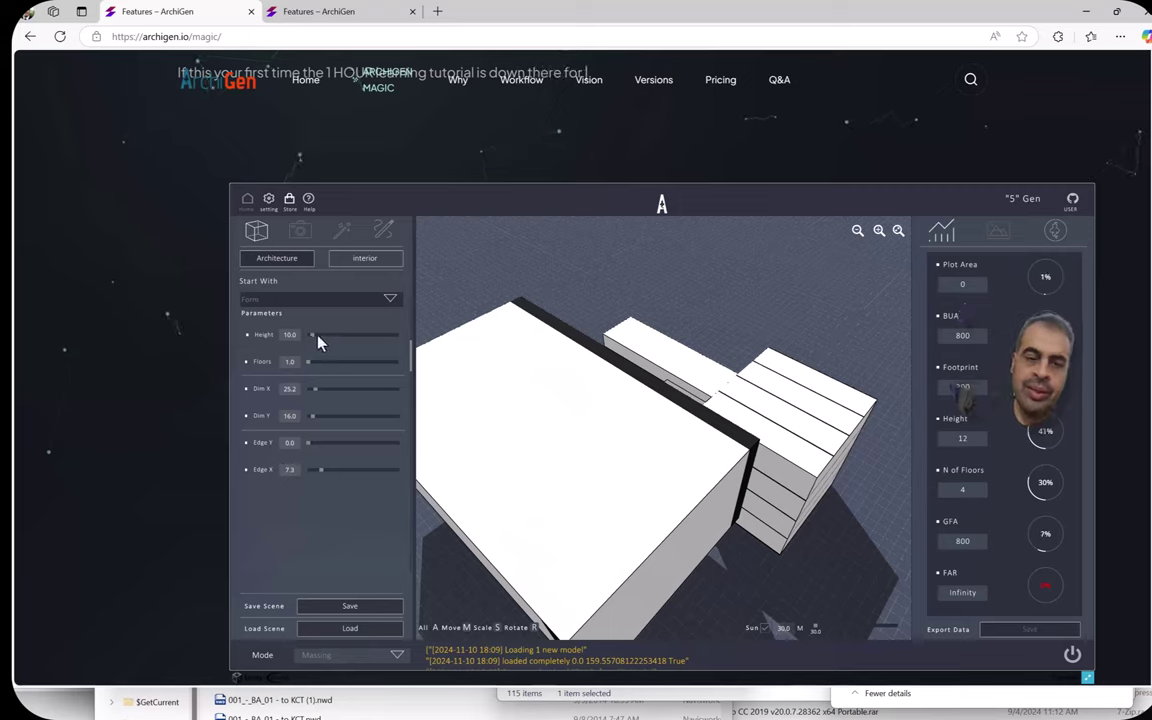
left_click_drag(316, 343, 318, 343)
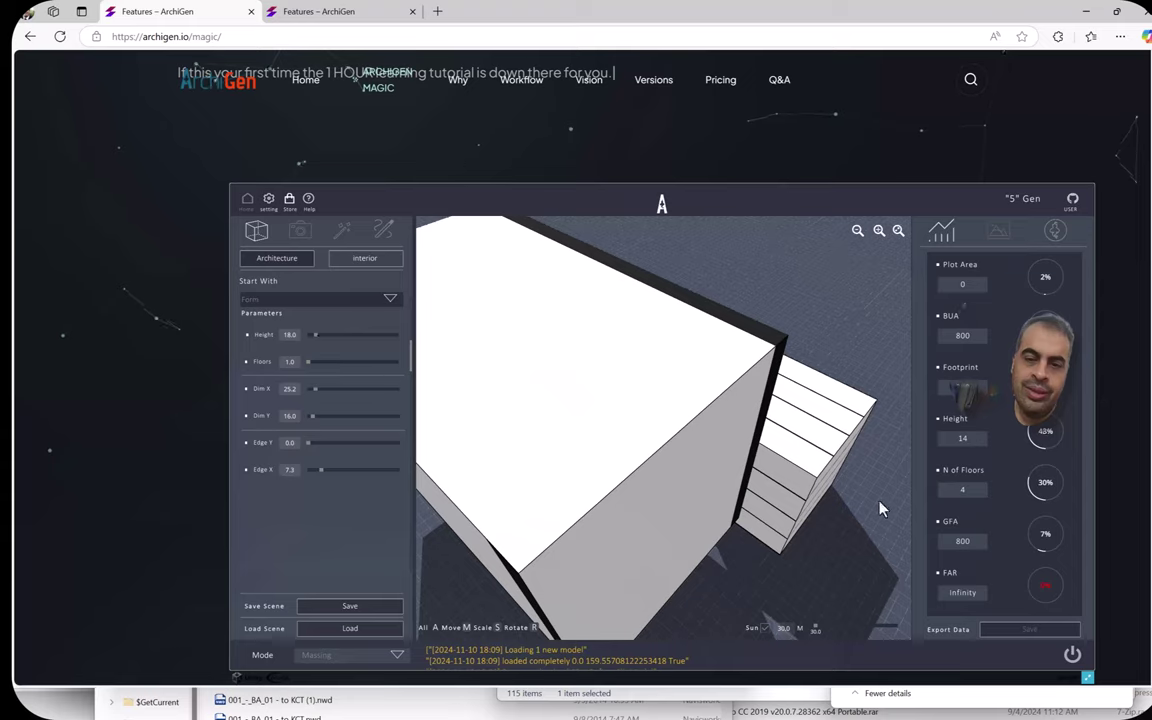
Examine the parameters of the four-floor mass and compare its form with the large mass beside it.
left_click(828, 480)
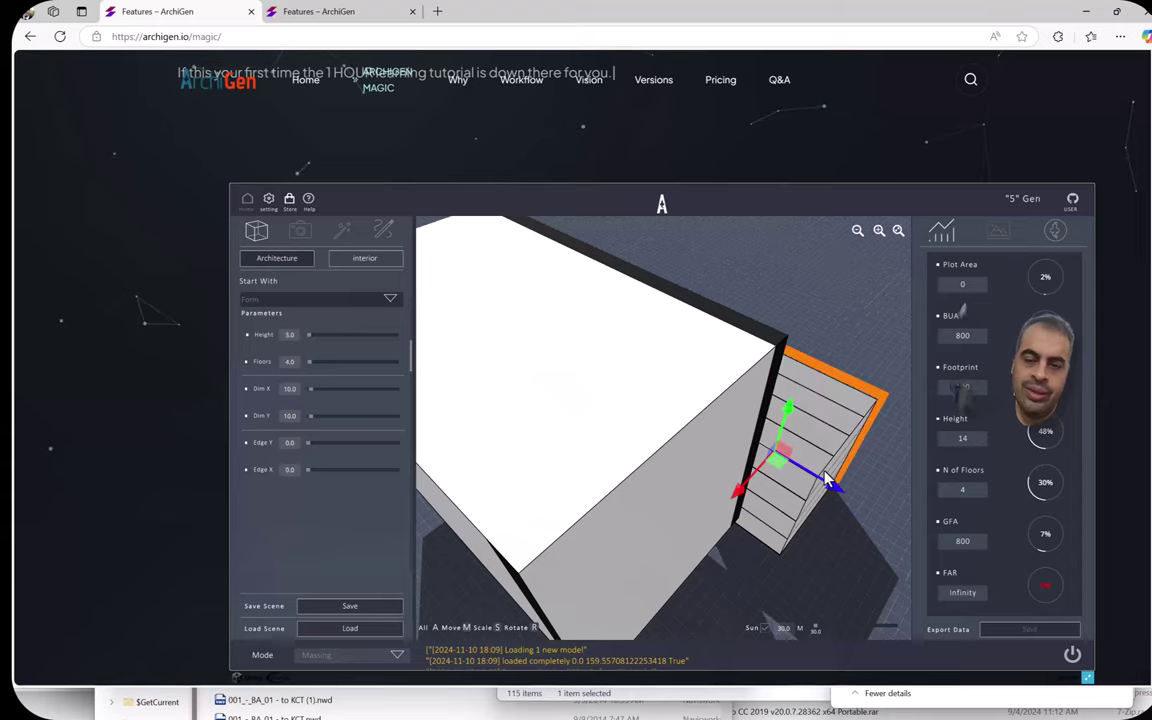
left_click(323, 341)
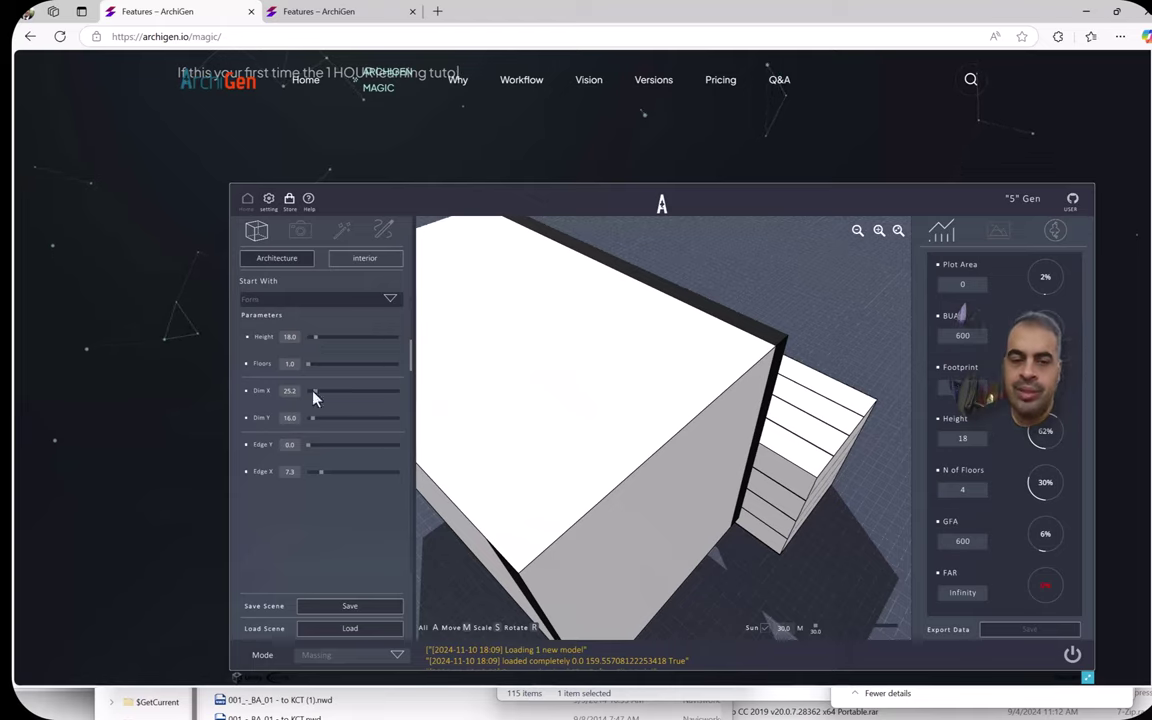
scroll(115, 399, "up", 3)
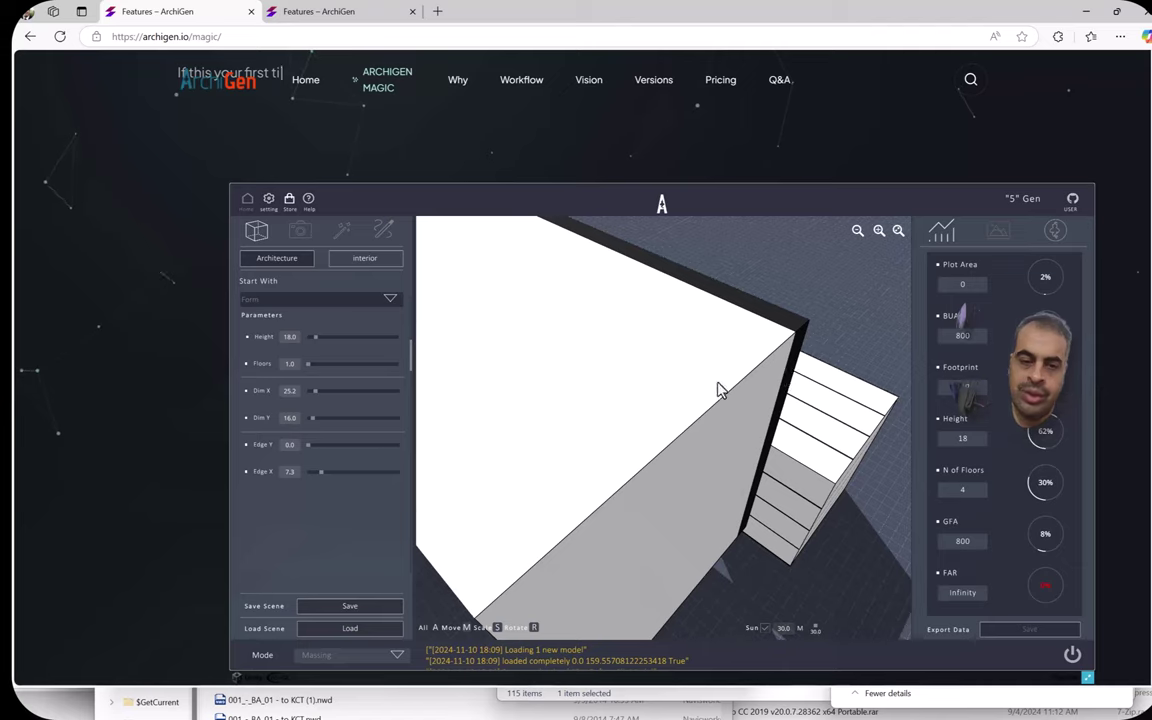
left_click_drag(720, 386, 774, 455)
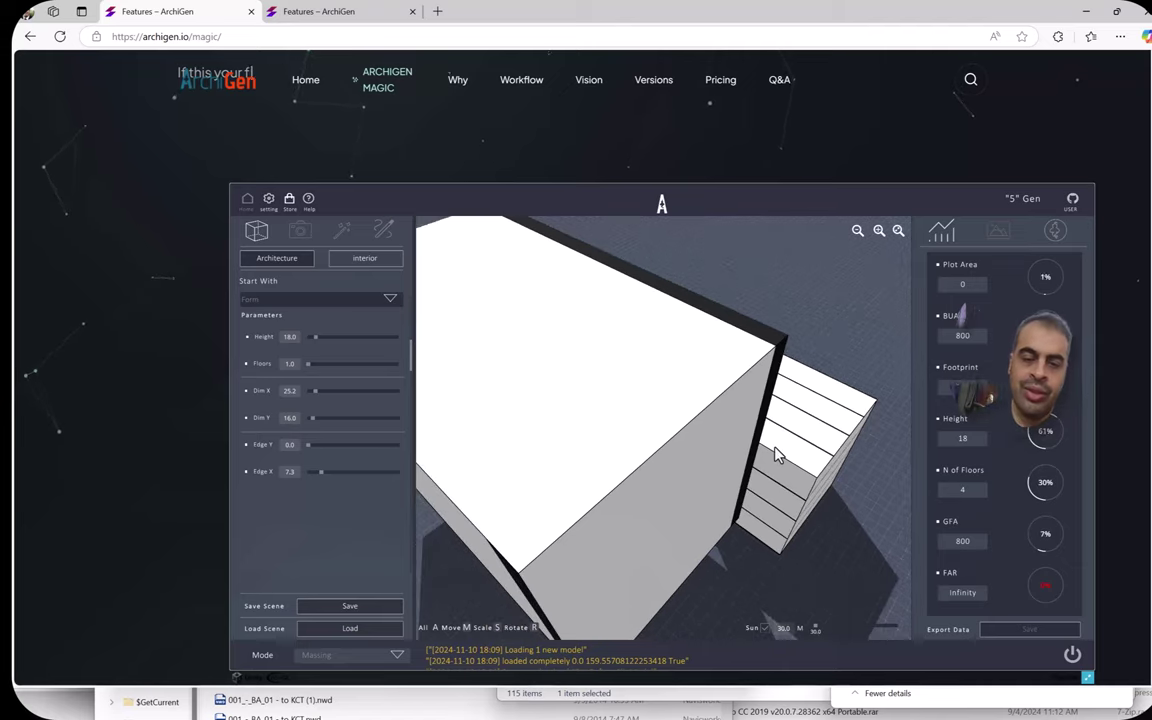
scroll(775, 446, "down", 4)
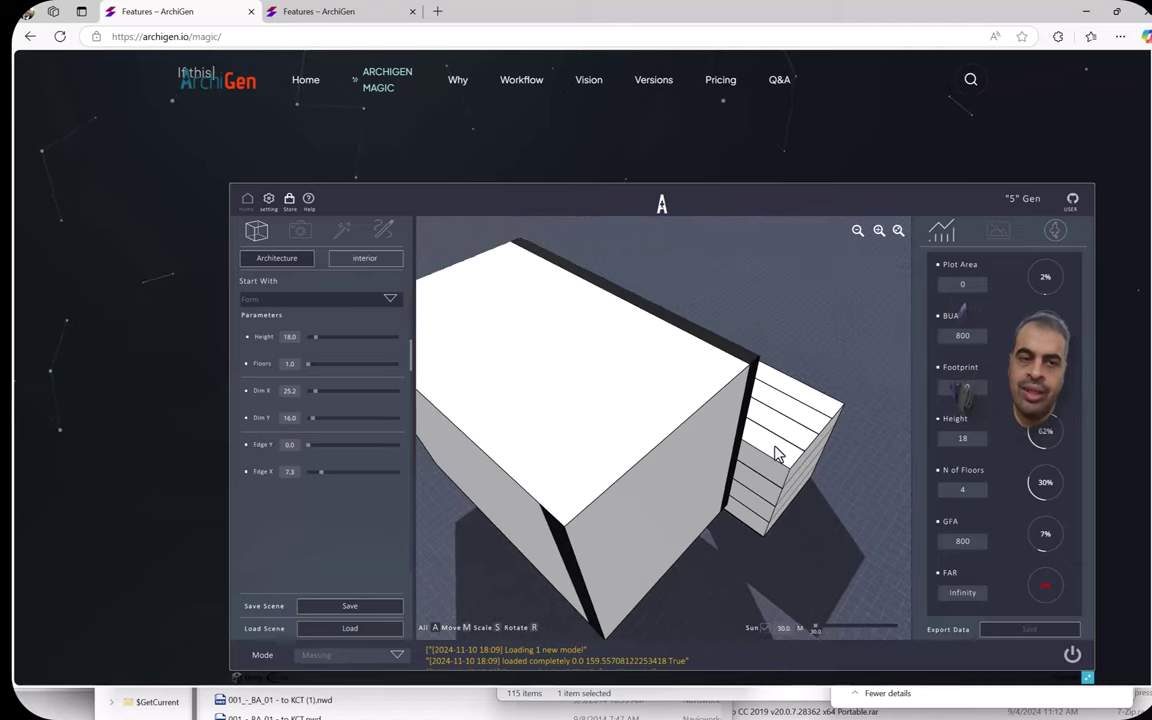